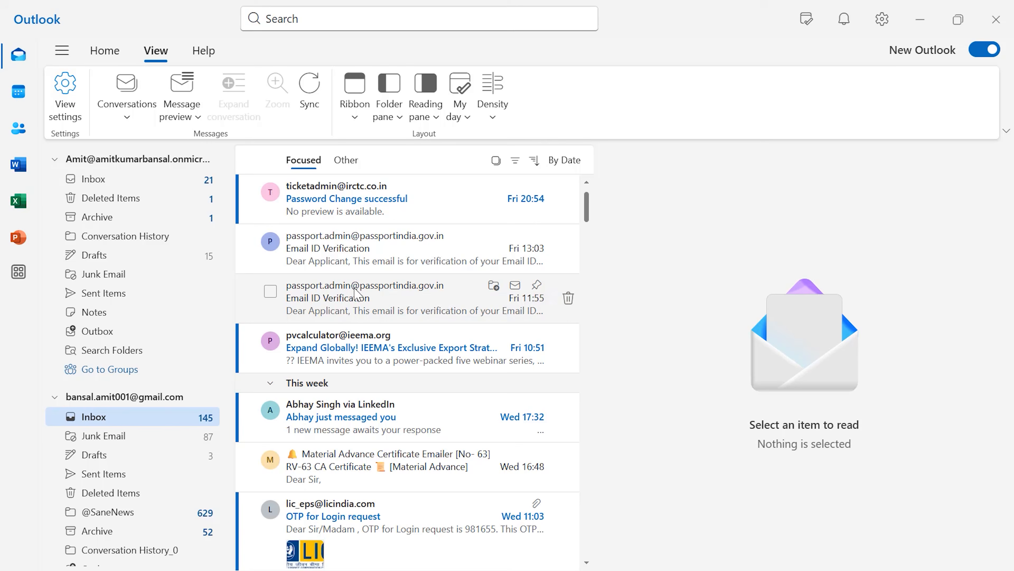
Create a new brown category named KFW PROJECTS for the Email ID Verification message received Friday at 11:55
click(351, 297)
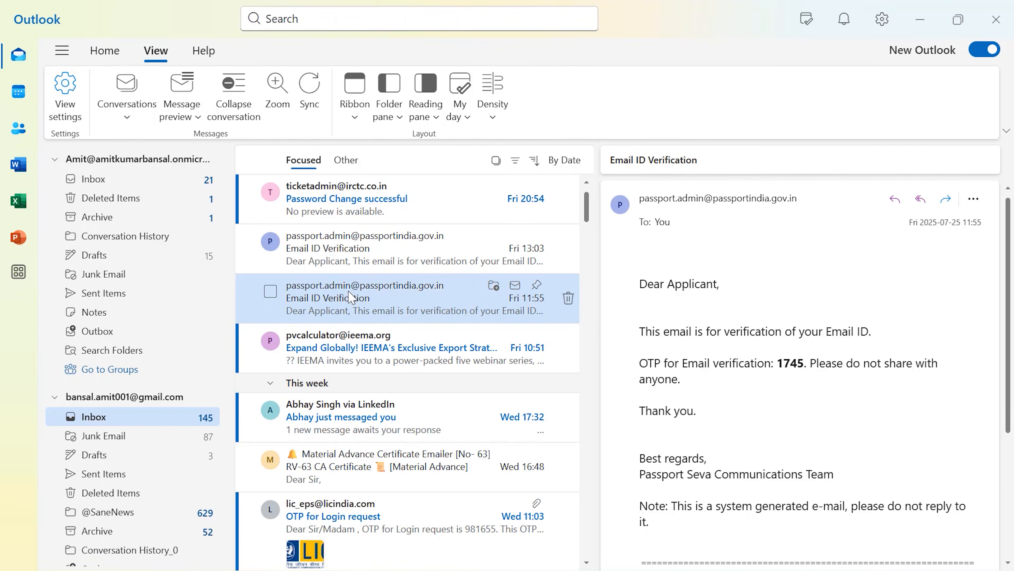
right_click(350, 298)
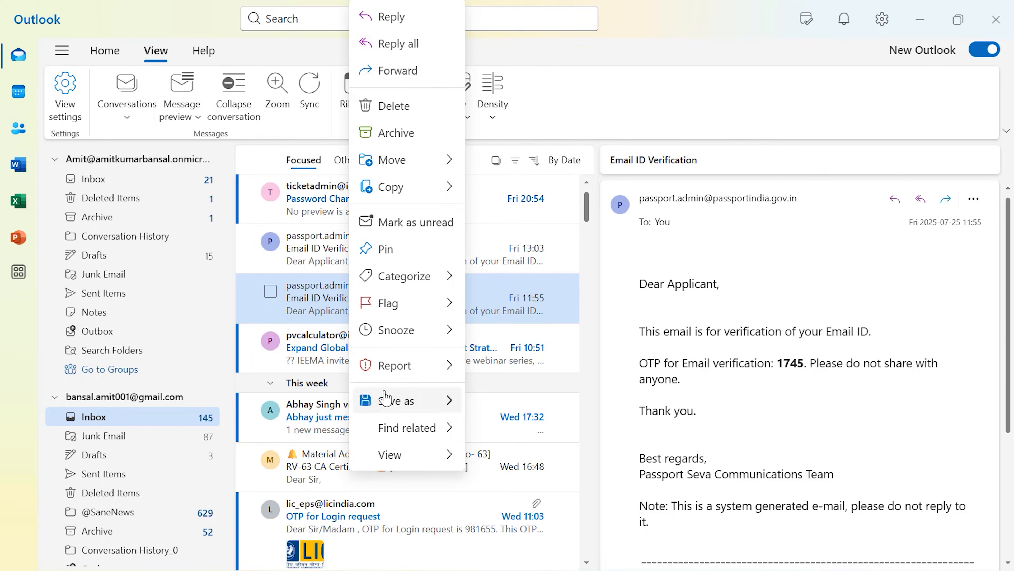
click(396, 284)
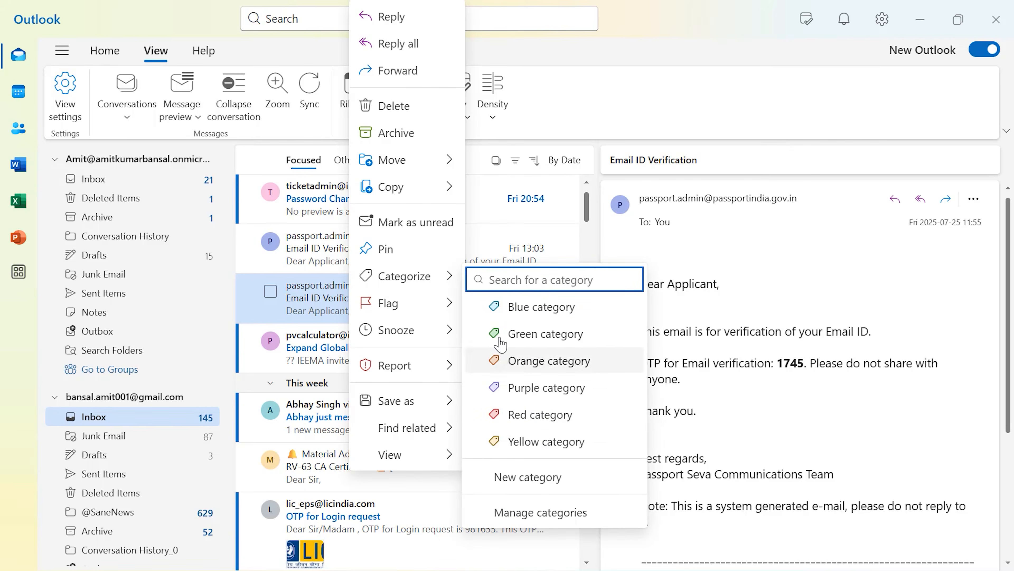
click(554, 477)
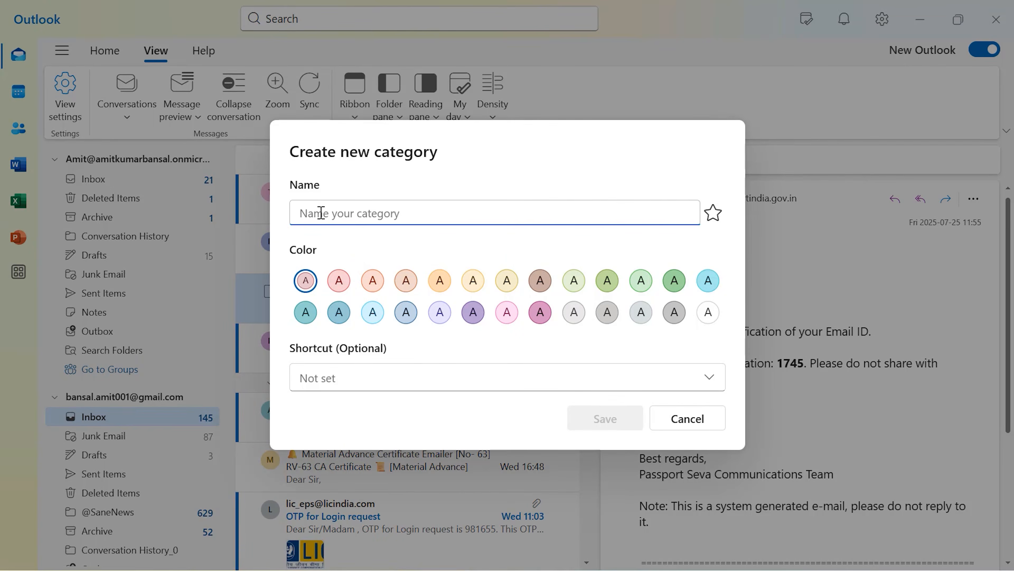
text(KFW PROJECTS)
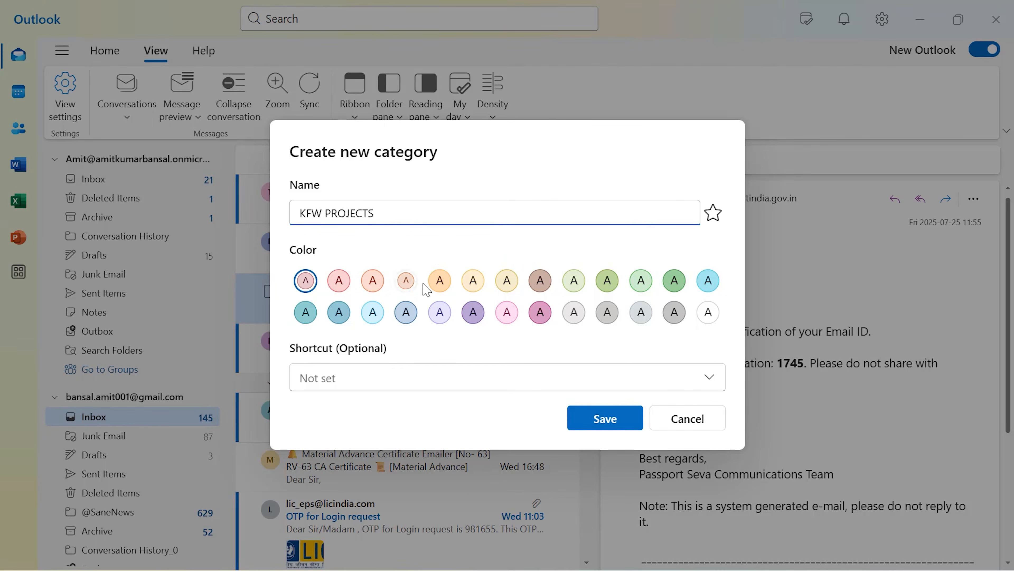
click(537, 283)
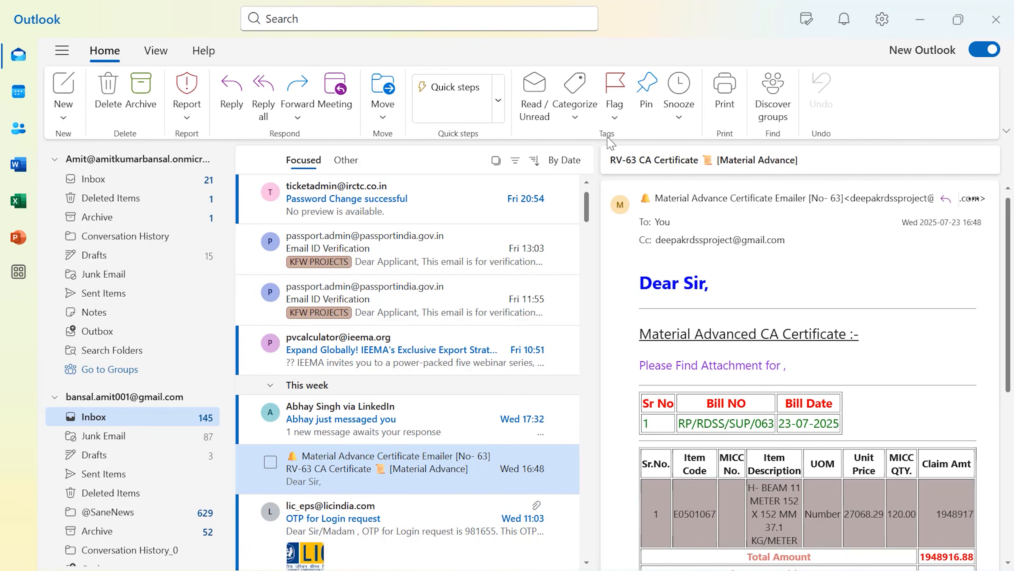
Assign the Blue category to the RV-63 CA Certificate message and close the message
click(575, 120)
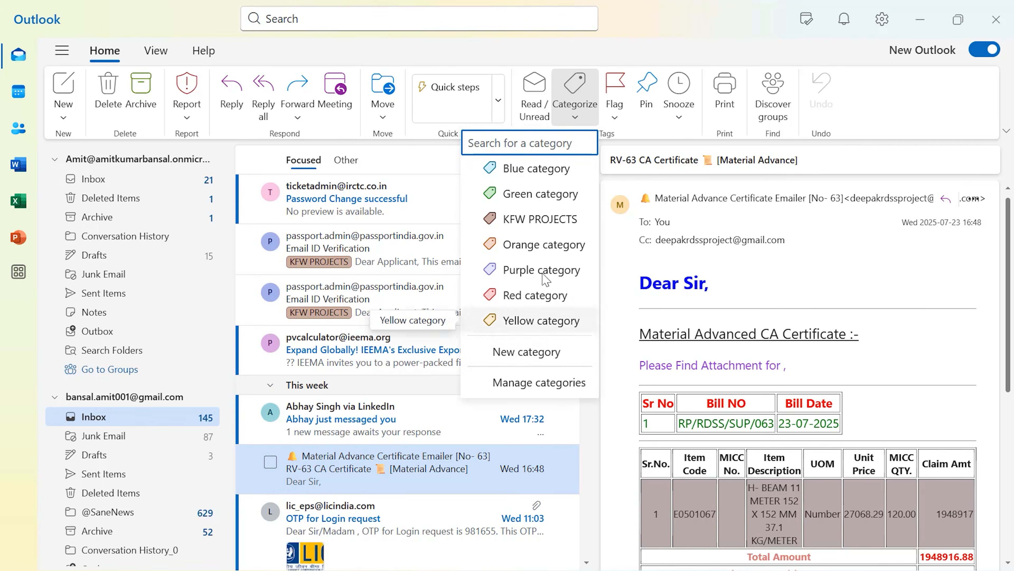
click(537, 168)
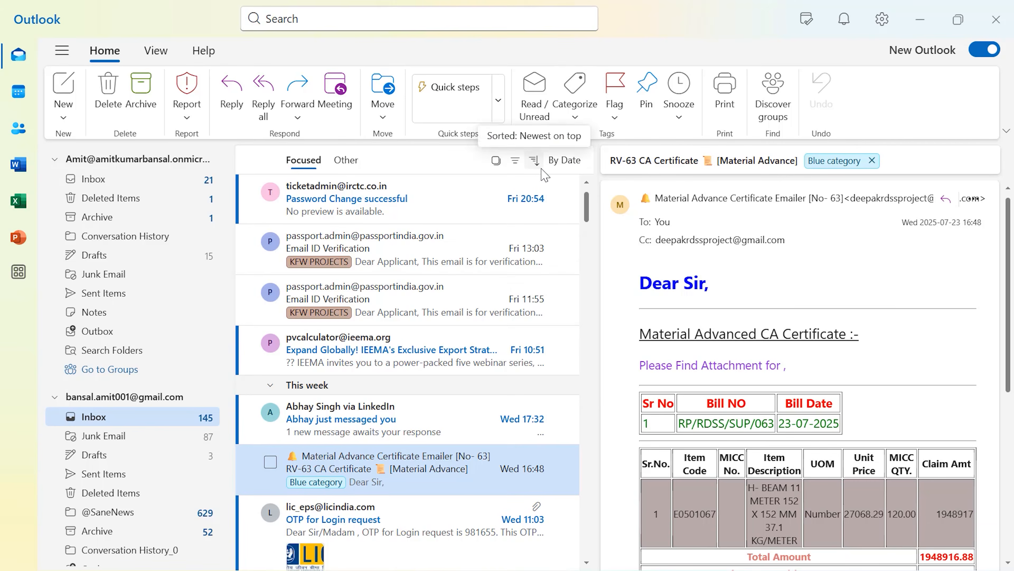
click(839, 167)
key(Escape)
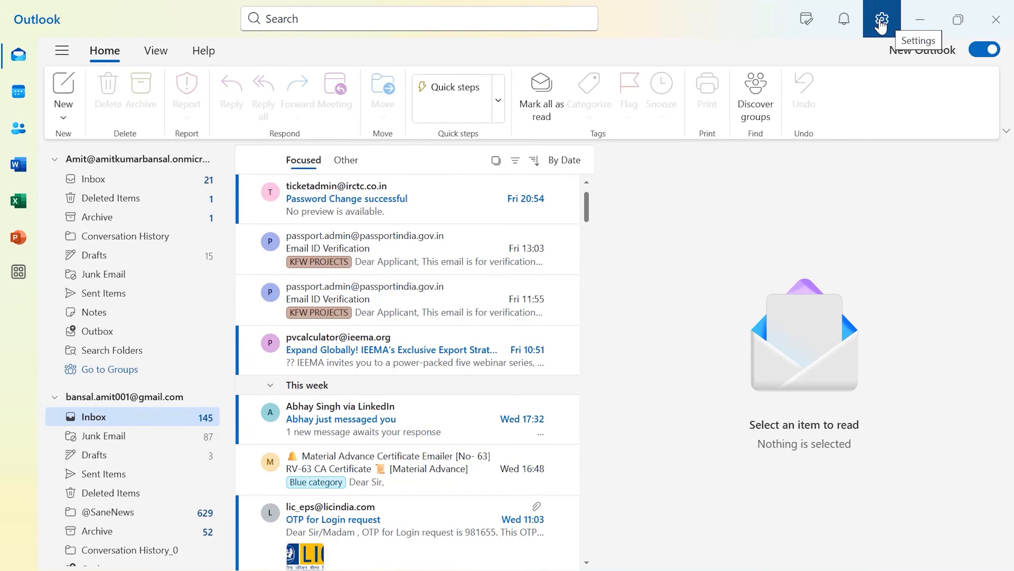
Open the account's Categories settings and view the editing options for the Green category
click(882, 29)
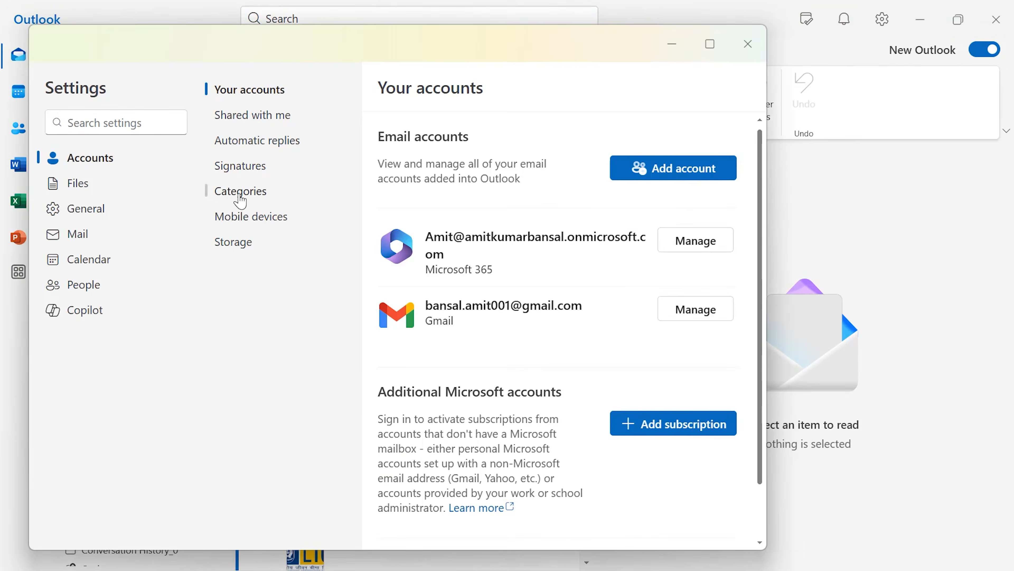
click(241, 192)
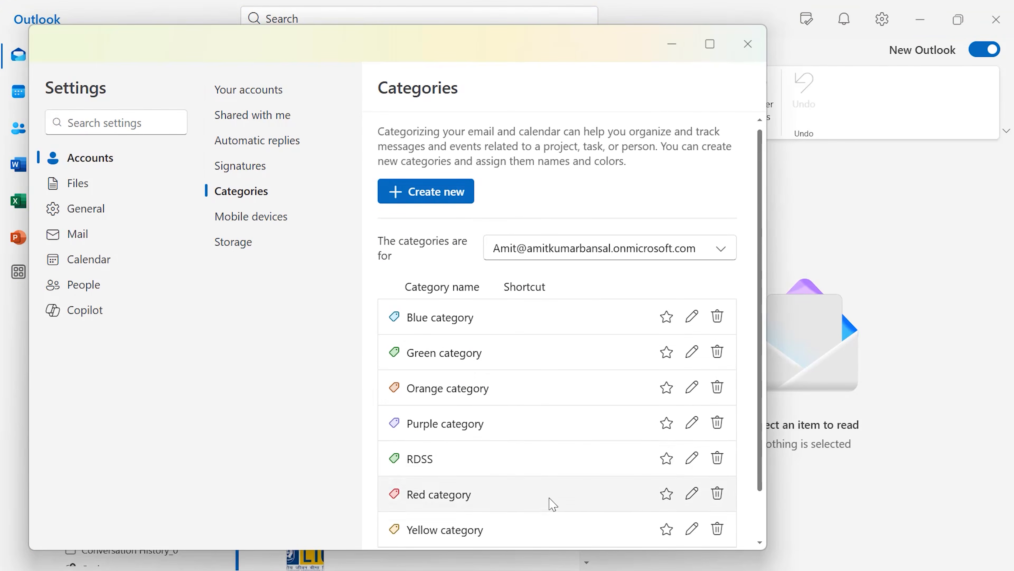
scroll(546, 423, down, 1)
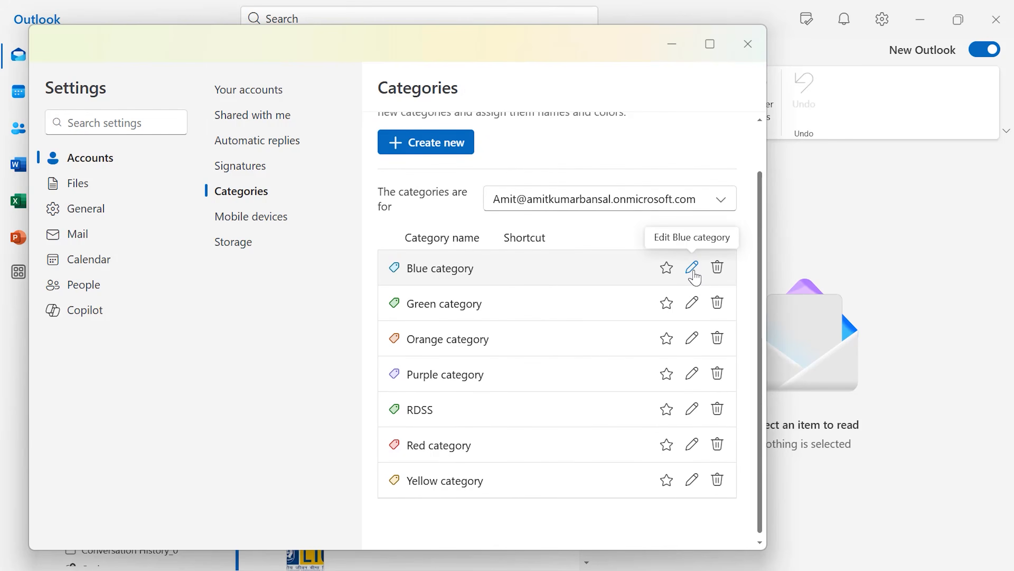
click(692, 303)
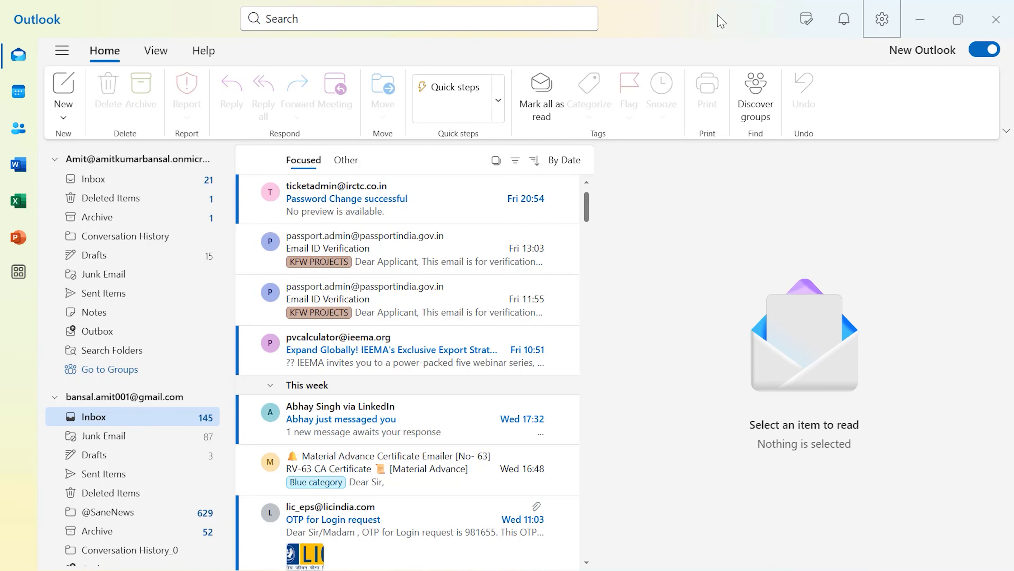
Search the mailbox for "category:kfw projects", then leave the search
click(346, 20)
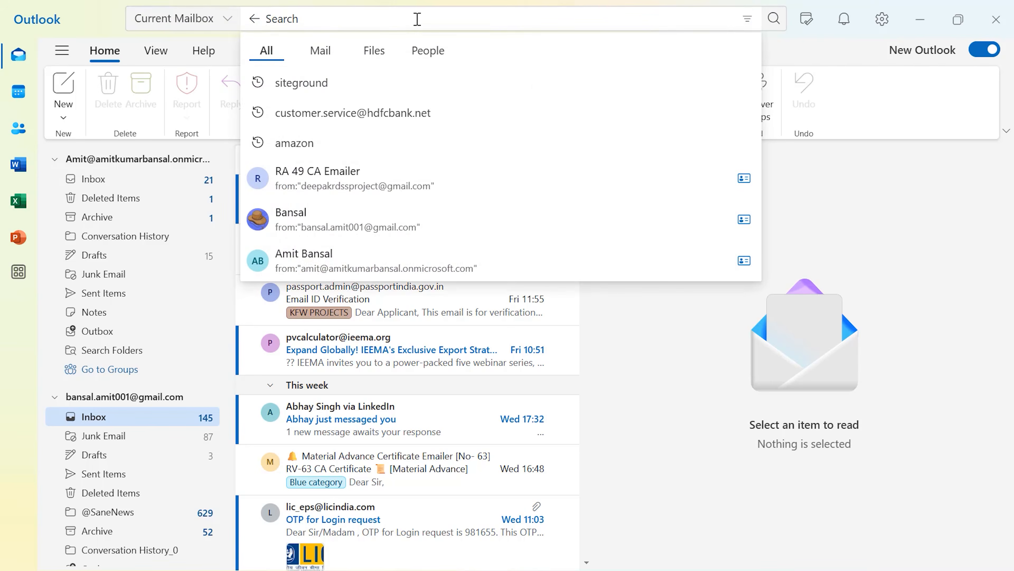
text(category)
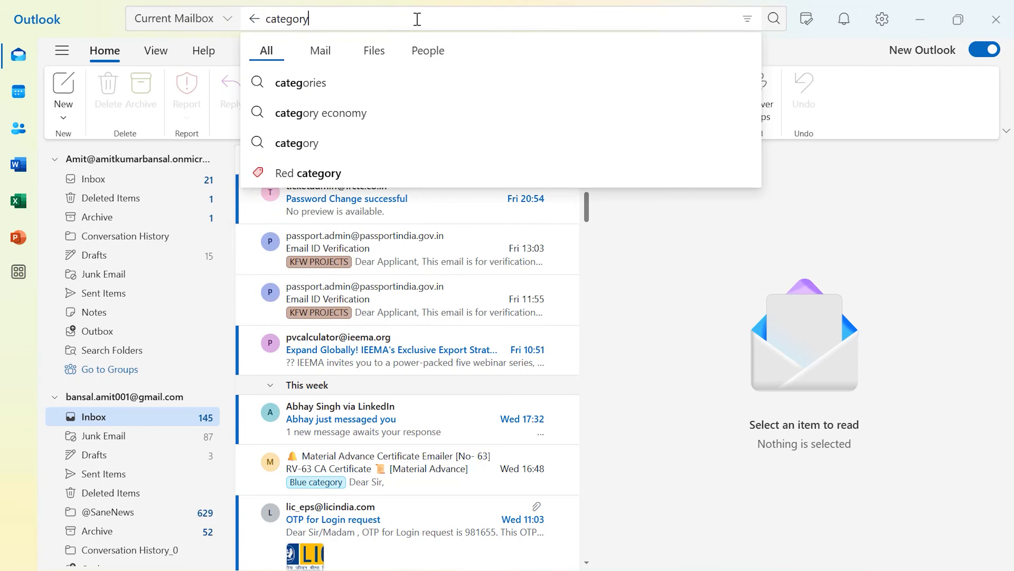
text(:)
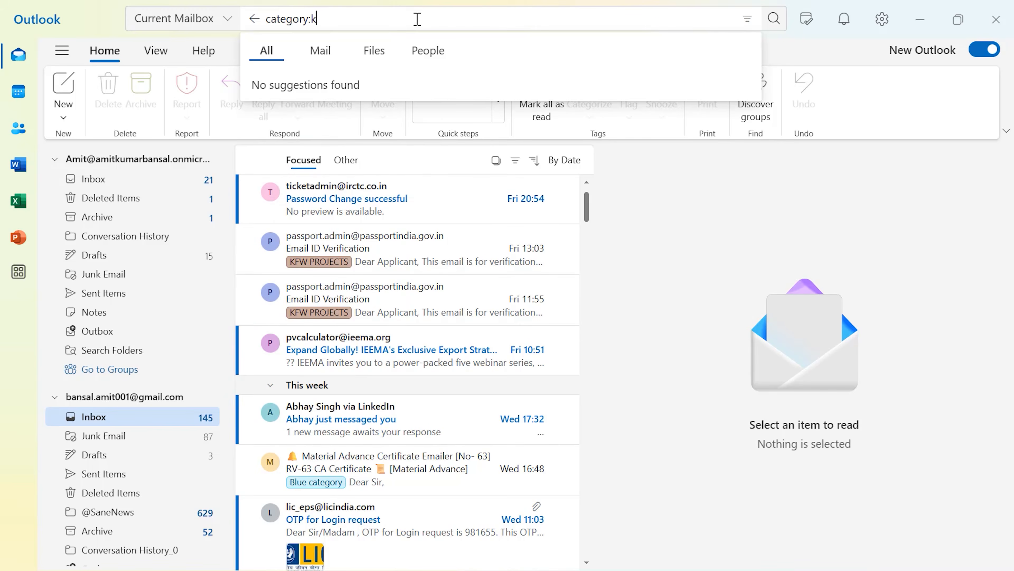
text(kfw projects)
key(Return)
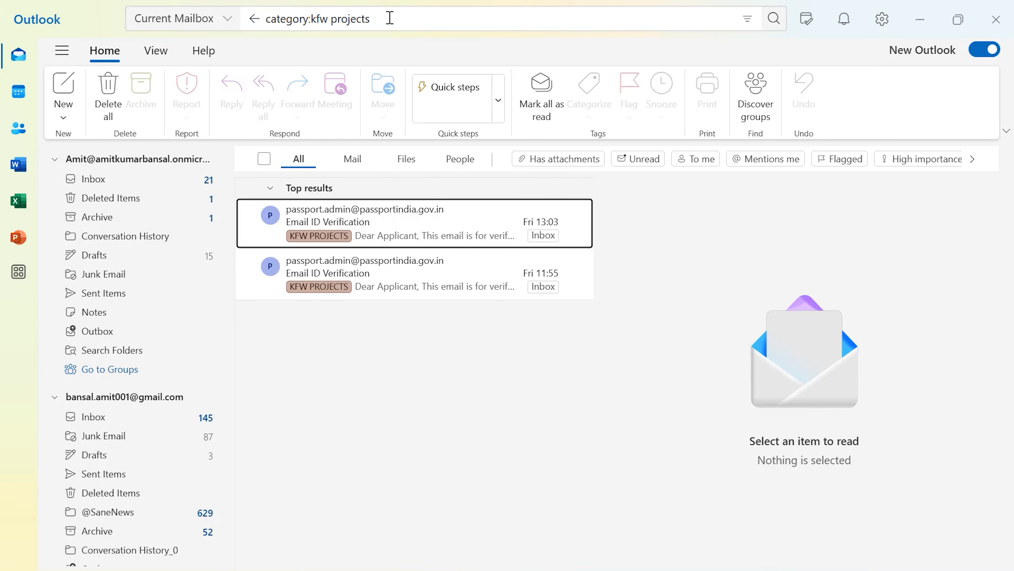
key(Escape)
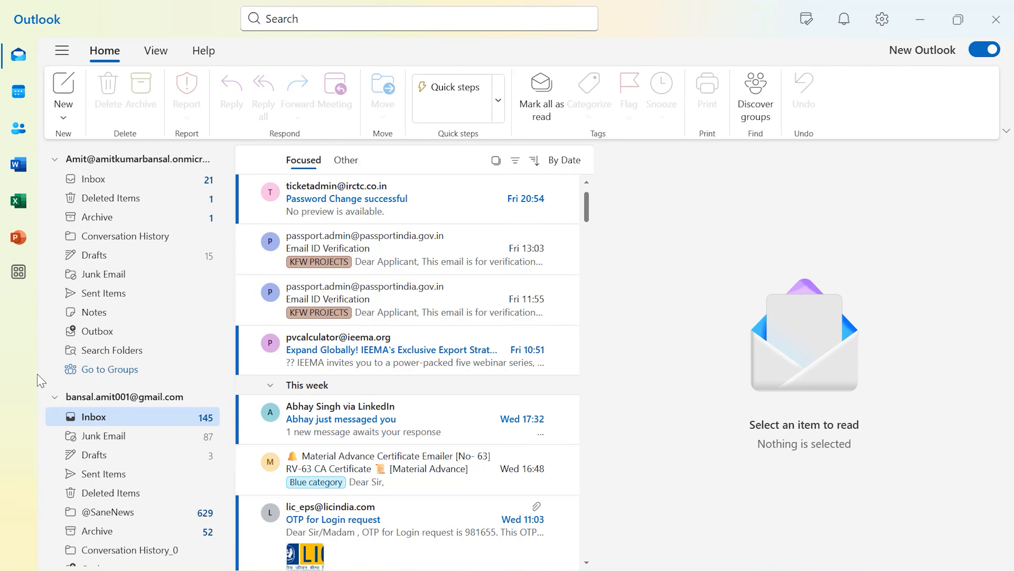
Start a new search folder of the Categorized mail type in the Microsoft 365 account and name it KFW Projects
scroll(159, 438, down, 2)
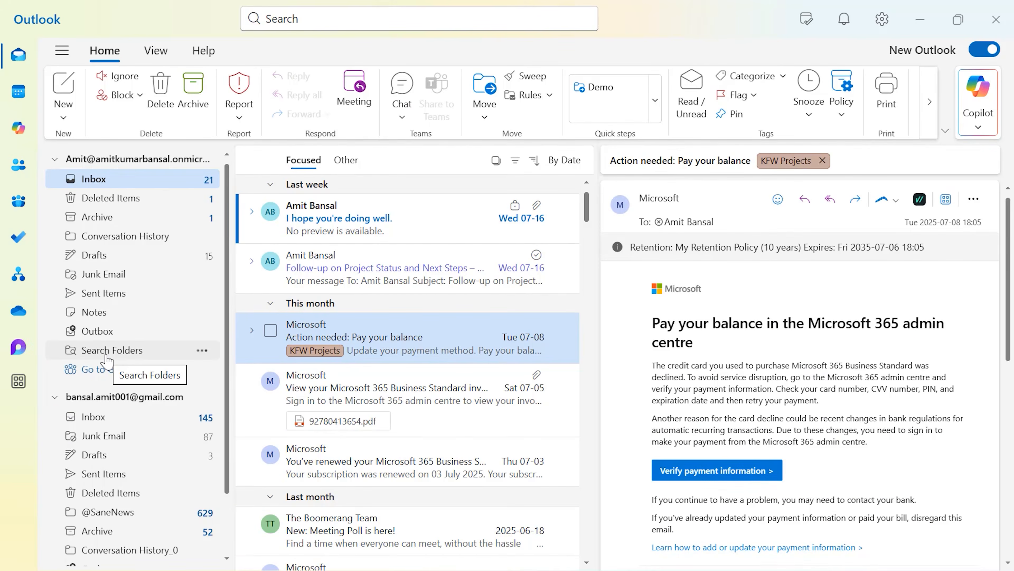
right_click(109, 360)
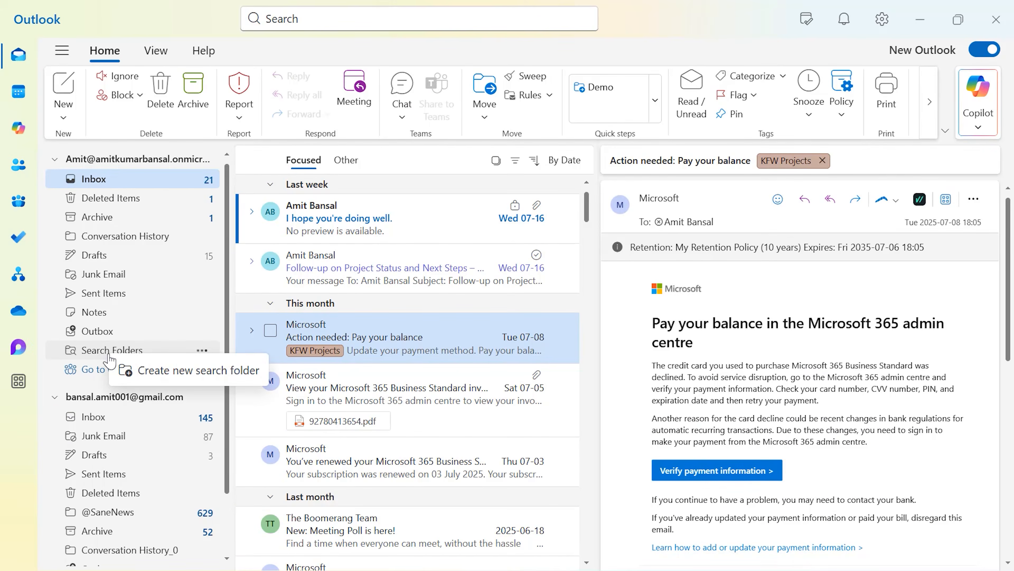
click(165, 379)
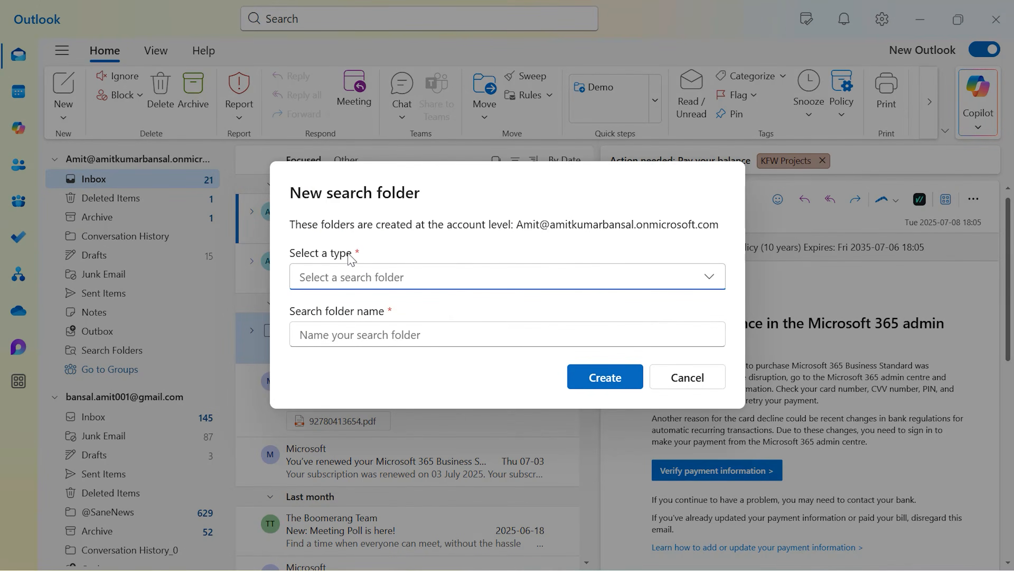
click(709, 282)
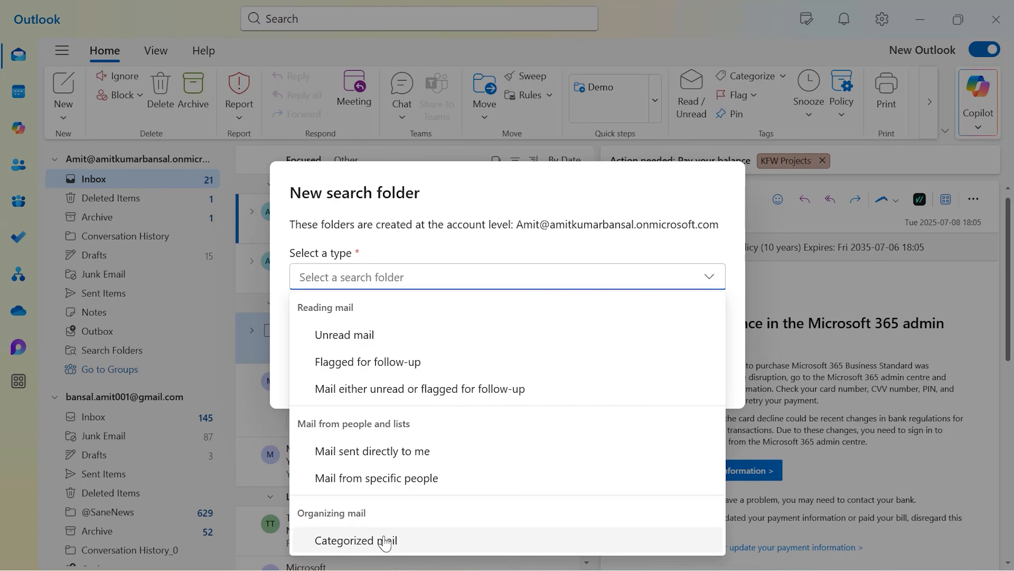
click(401, 546)
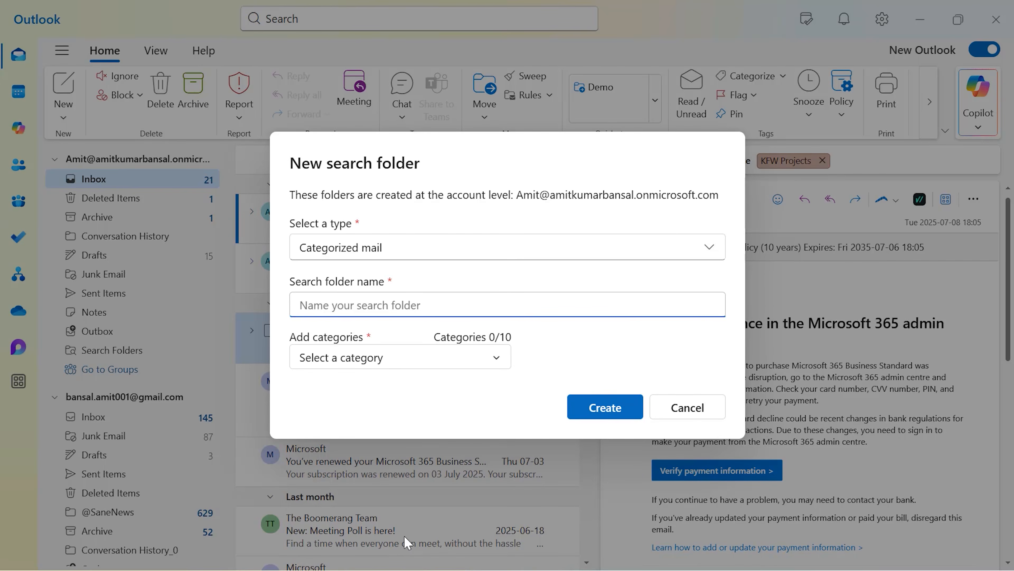
click(340, 304)
text(KFW Projects)
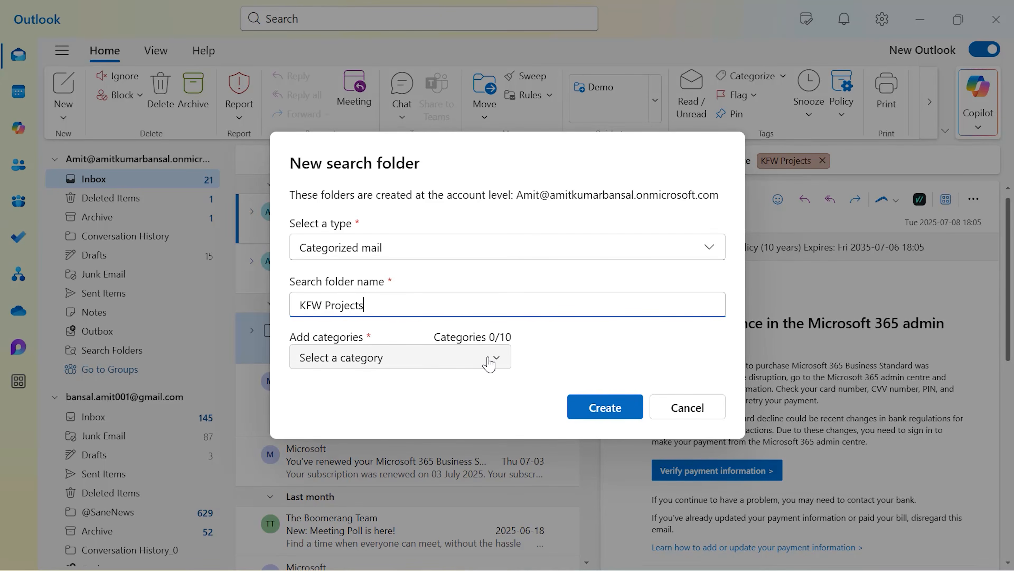
Add the KFW Projects and RDSS categories to the new search folder and create it
click(495, 360)
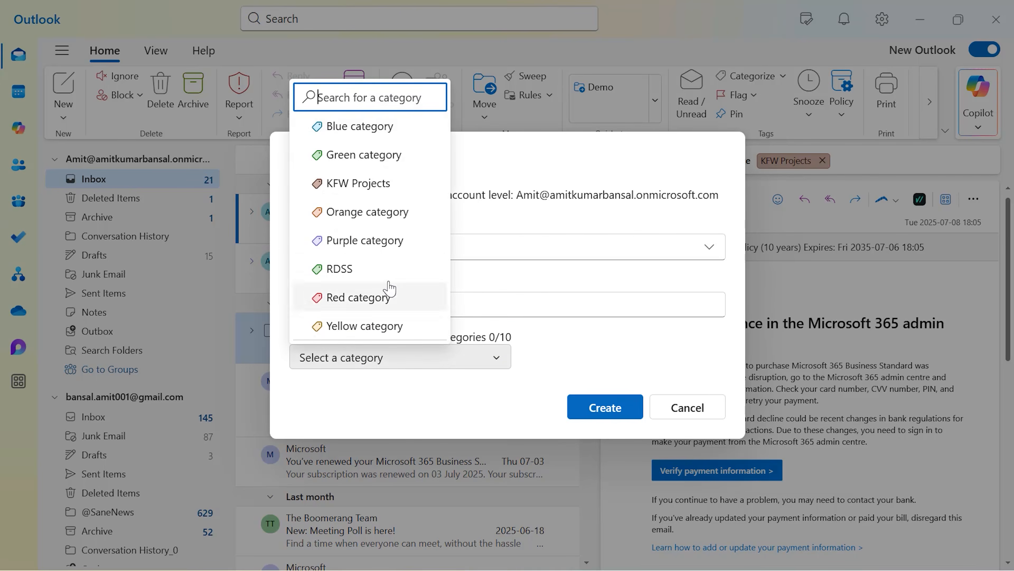
click(375, 188)
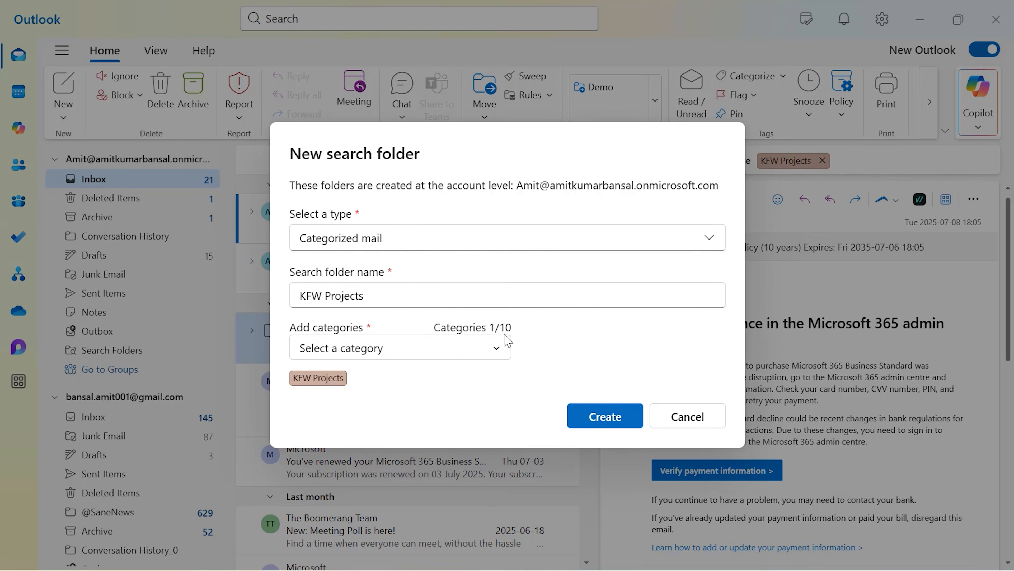
click(497, 350)
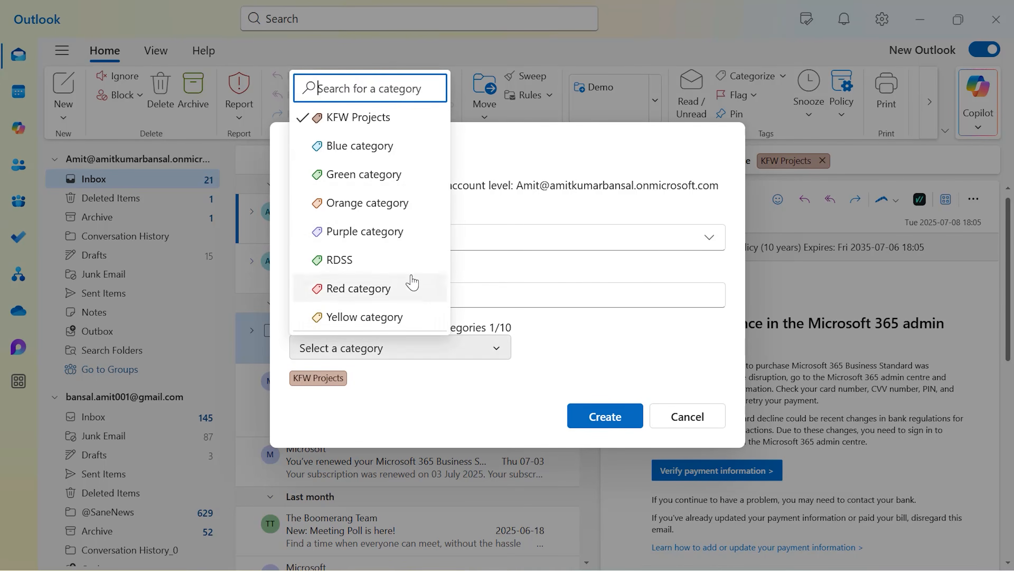
click(408, 270)
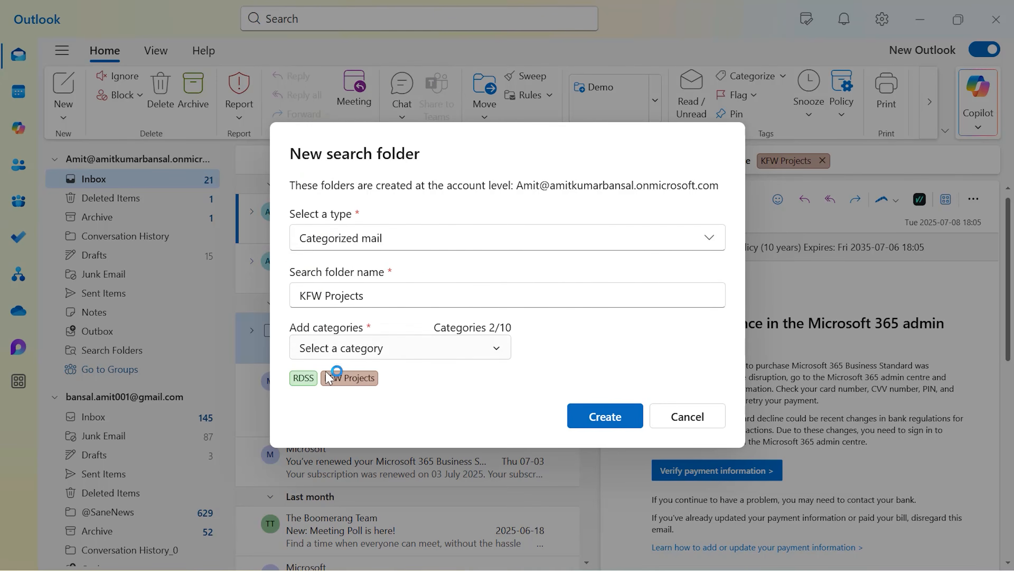
click(608, 420)
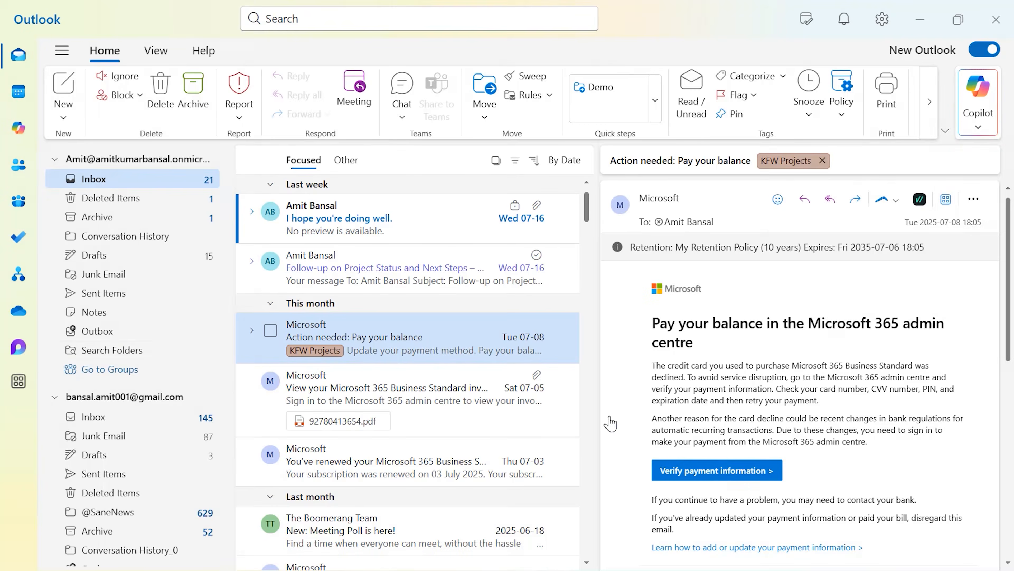
Expand Search Folders and view the messages in the KFW Projects search folder, comparing it with the Inbox
click(54, 351)
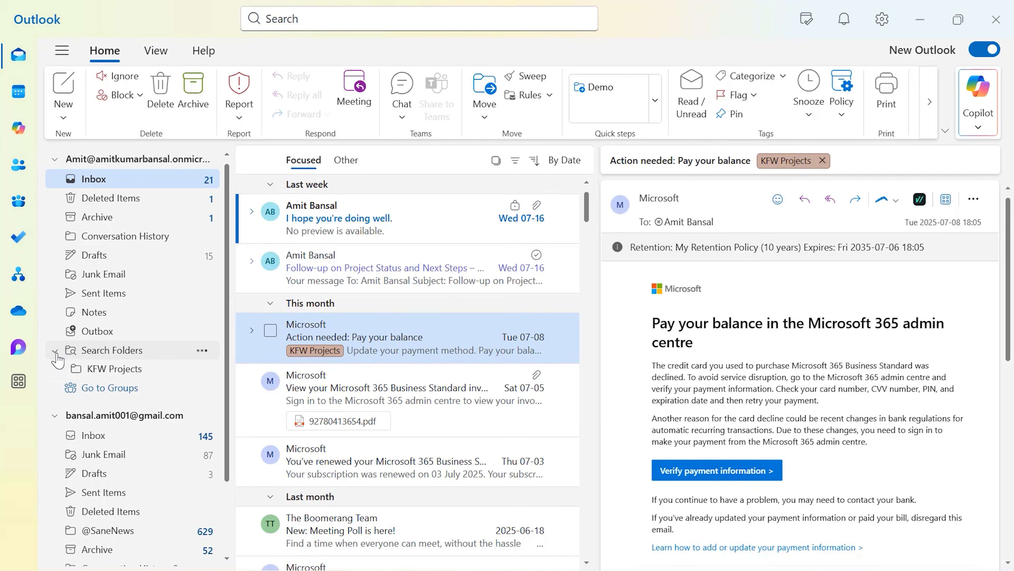
click(116, 371)
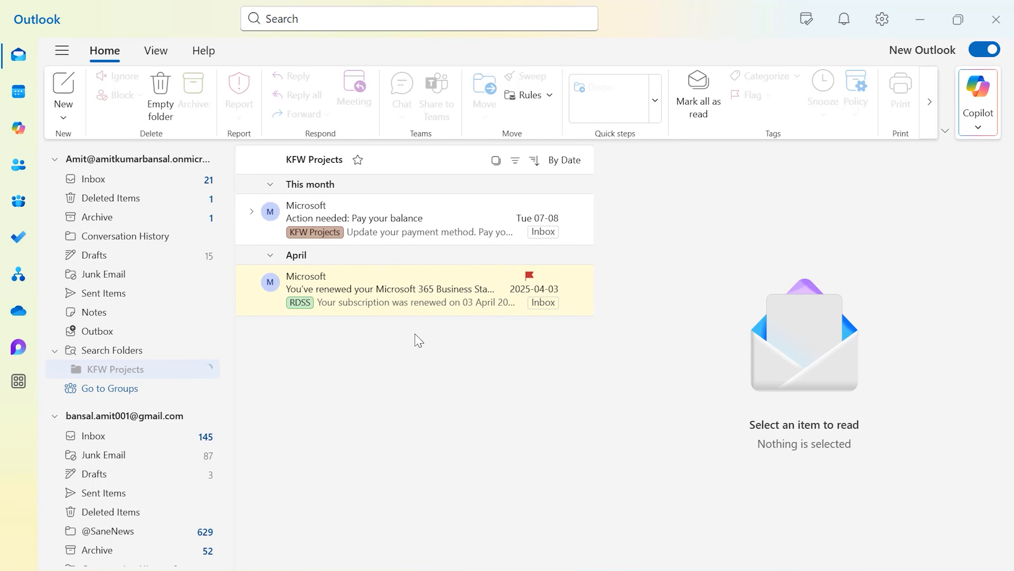
click(148, 180)
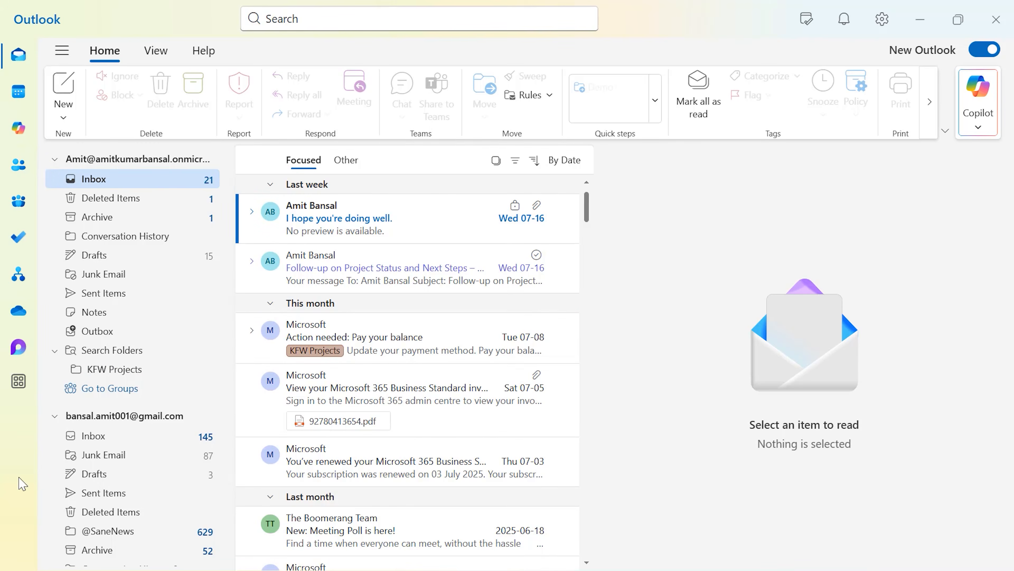
click(97, 370)
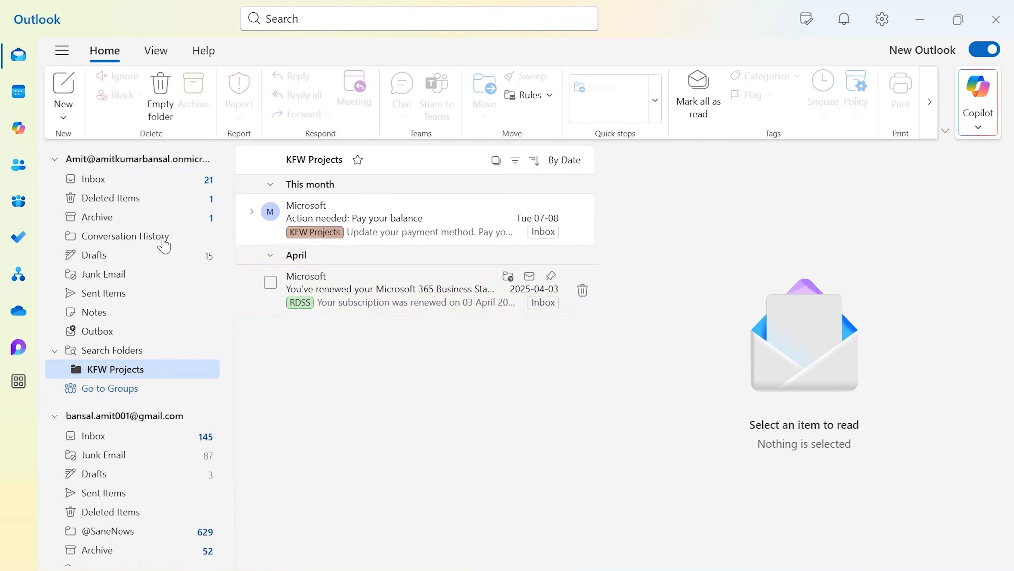
Return to the Microsoft 365 account's Inbox, open rule management and start a new rule named Categorize
click(103, 184)
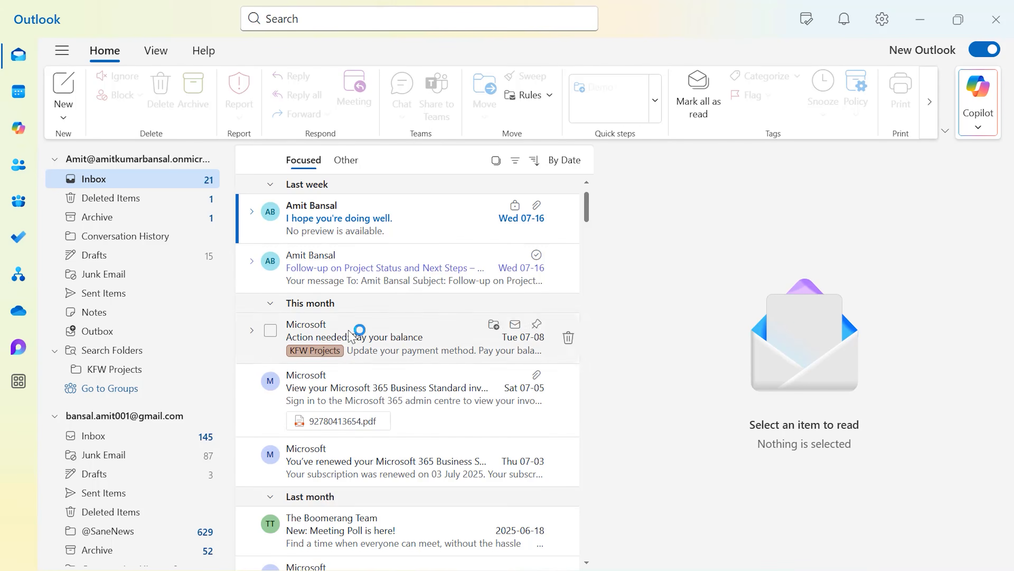
click(546, 102)
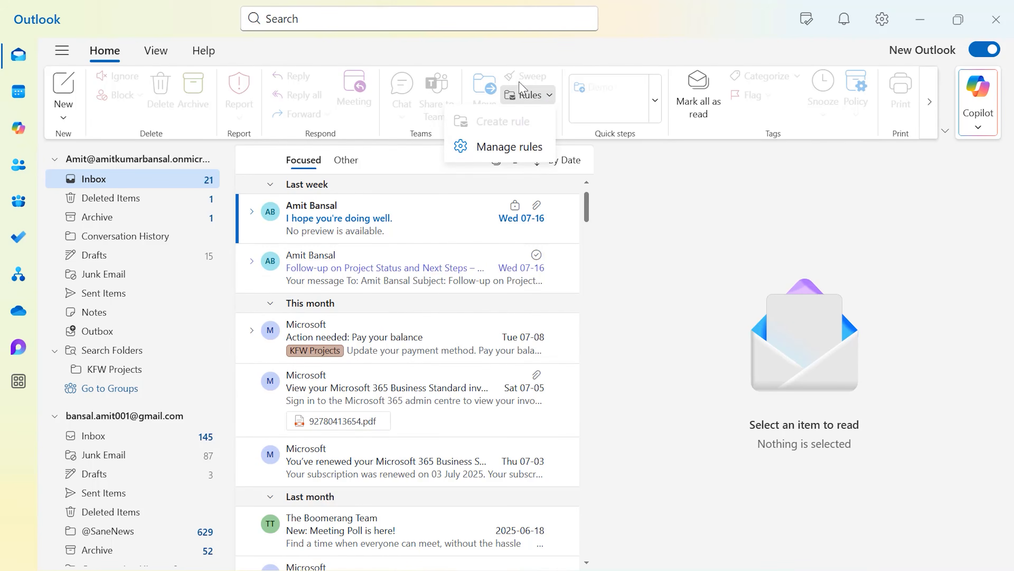
click(106, 56)
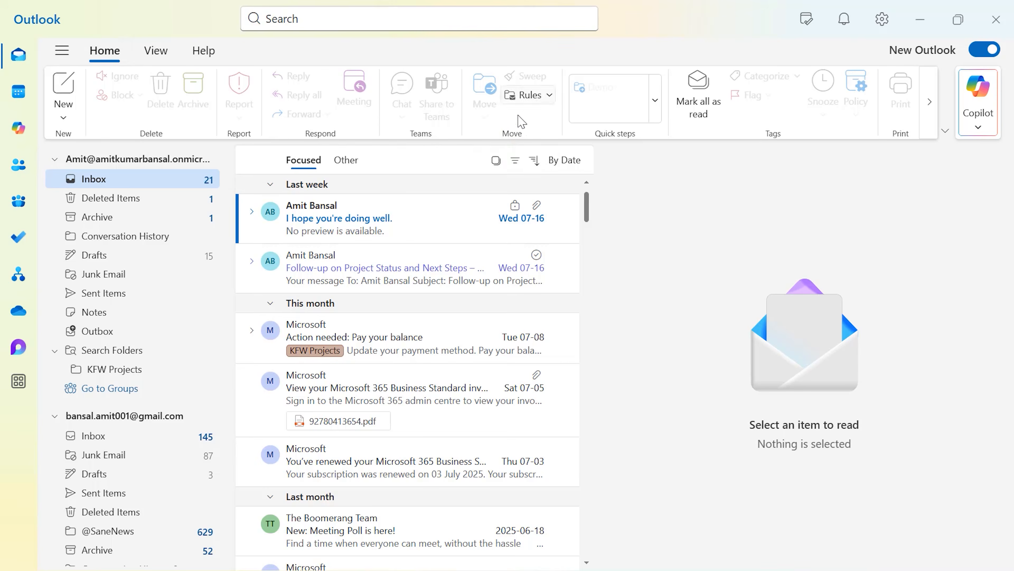
click(536, 96)
click(512, 156)
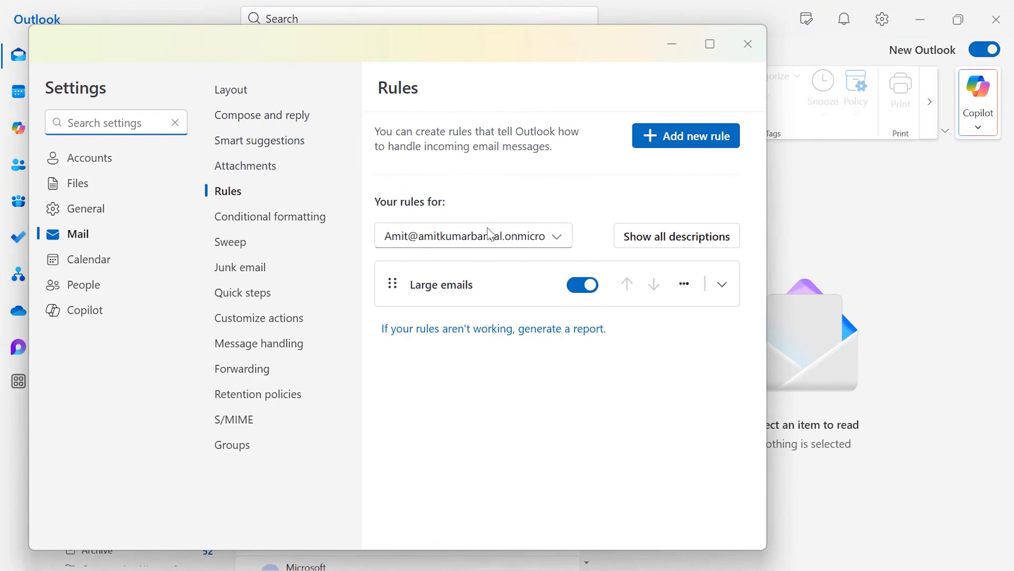
click(674, 138)
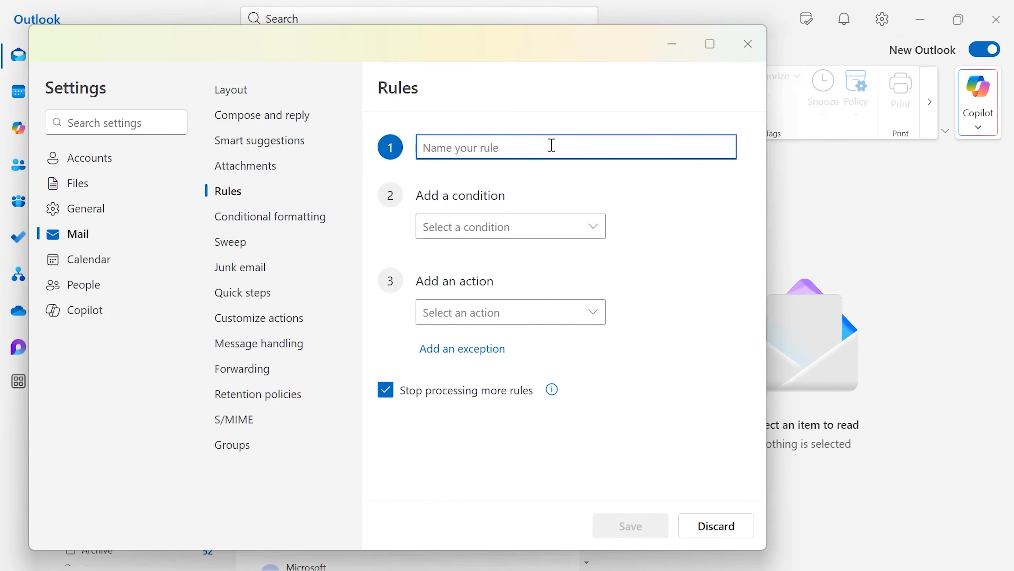
text(Categorize)
Add a condition to the new rule that the subject includes RDSS
click(593, 226)
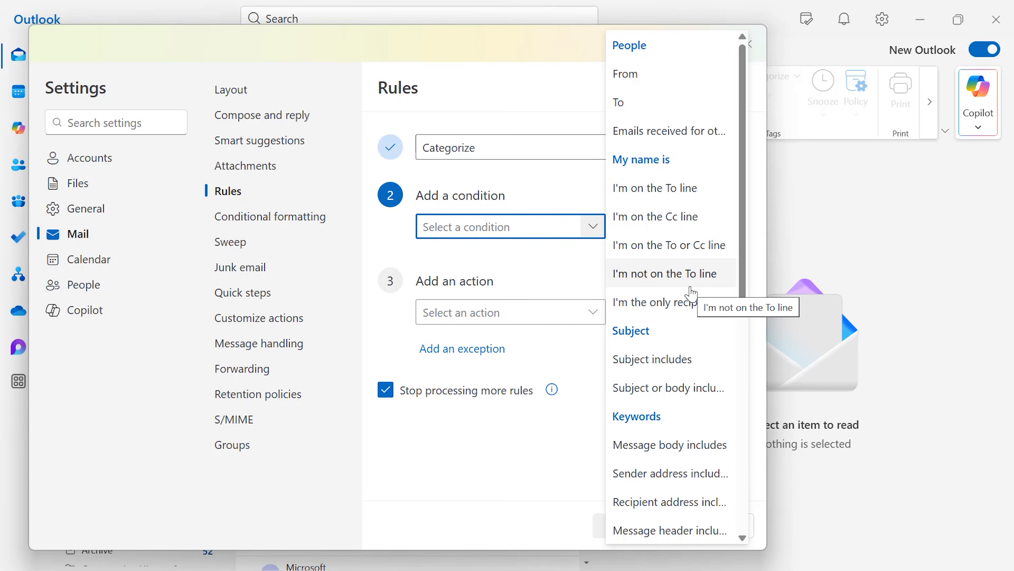
click(692, 363)
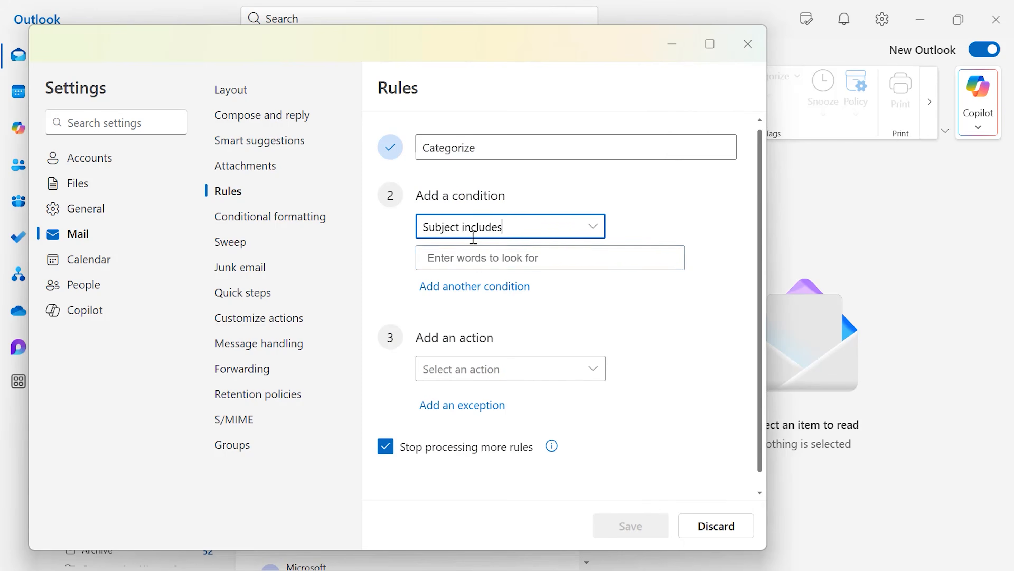
click(475, 260)
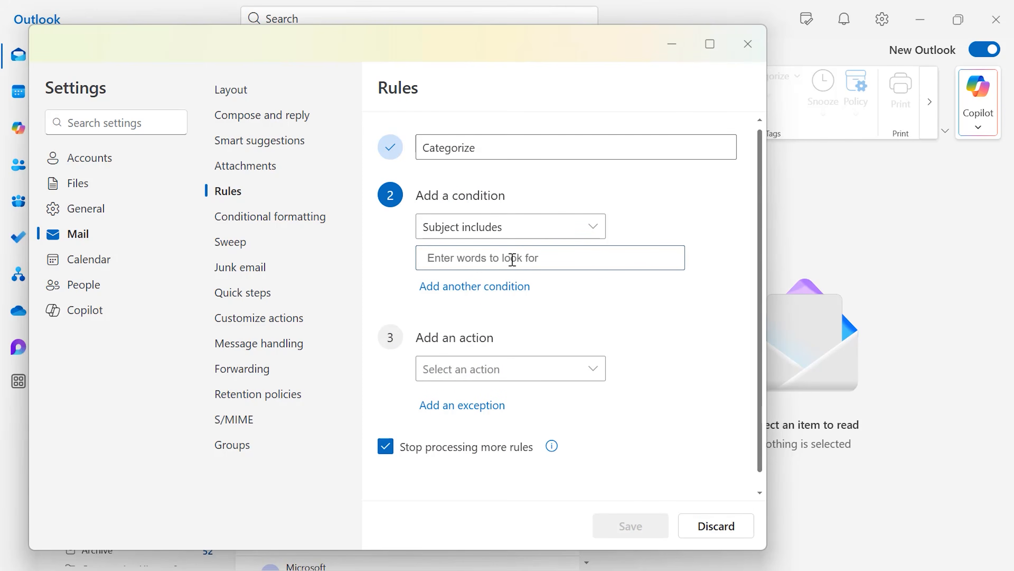
text(RDSS)
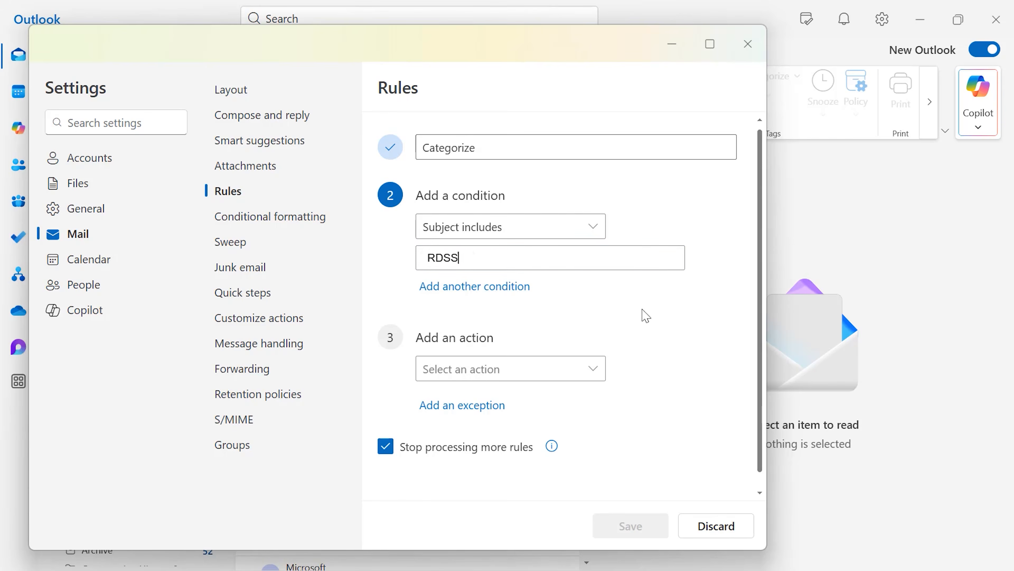
click(608, 310)
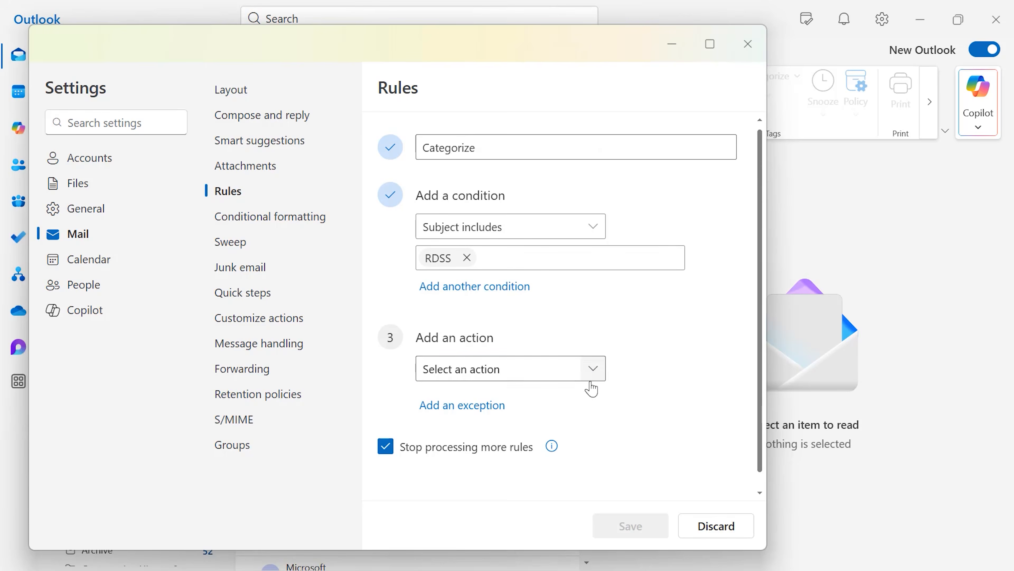
Add a Categorize action to the rule that assigns the RDSS category
click(593, 368)
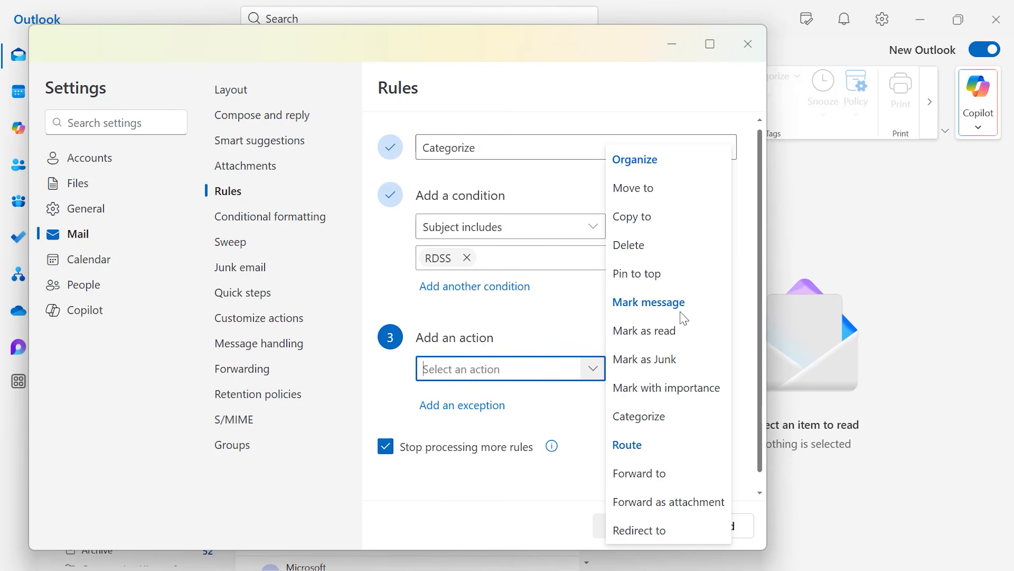
click(649, 421)
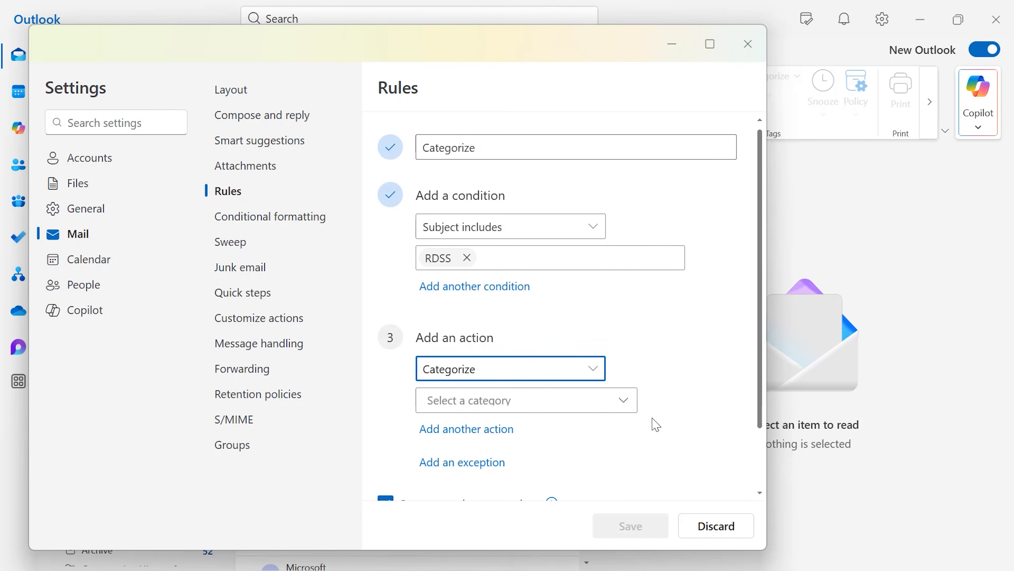
click(629, 407)
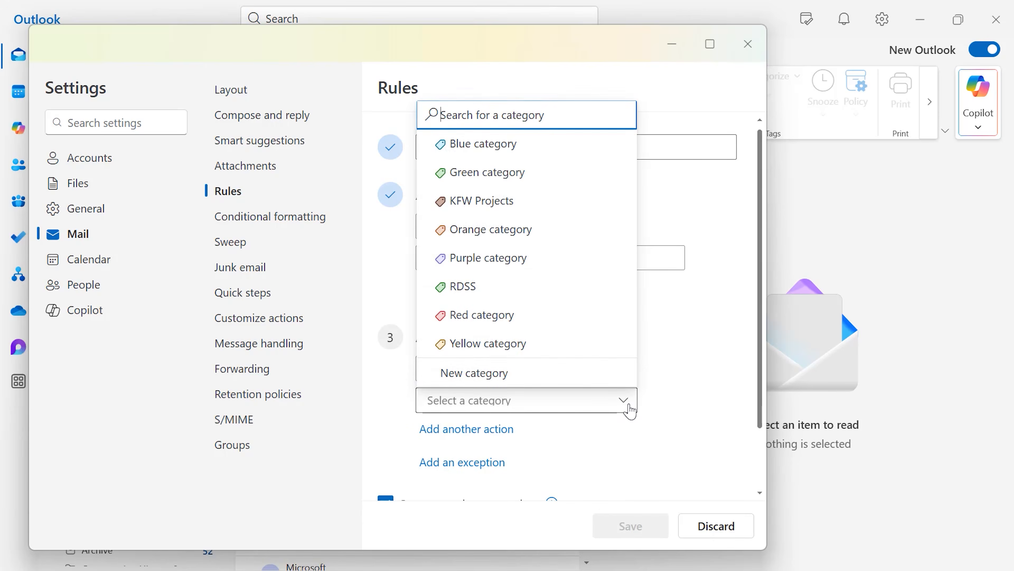
click(553, 301)
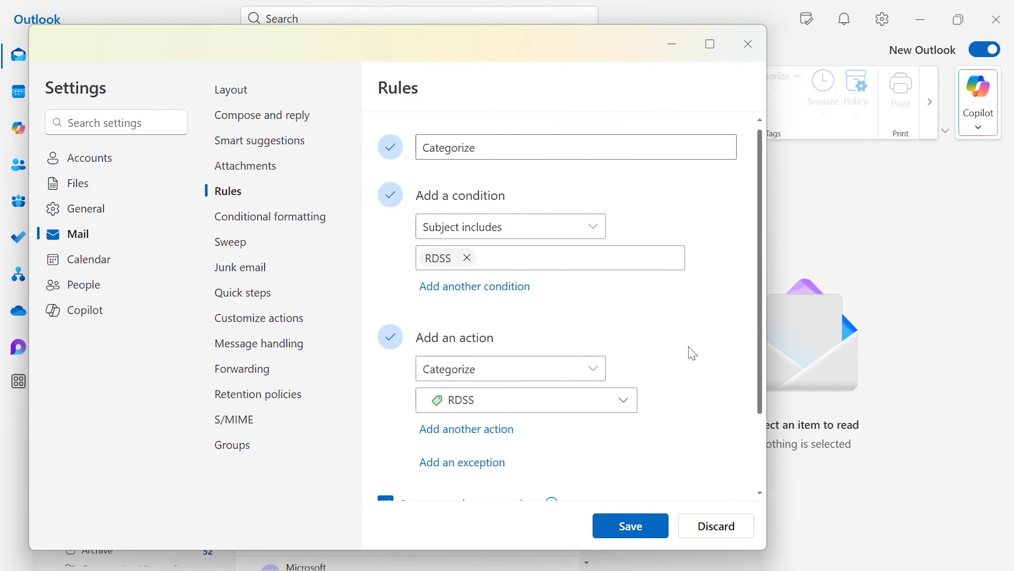
Set the rule to run now and save it, then close the settings and return to the Inbox
scroll(638, 332, down, 3)
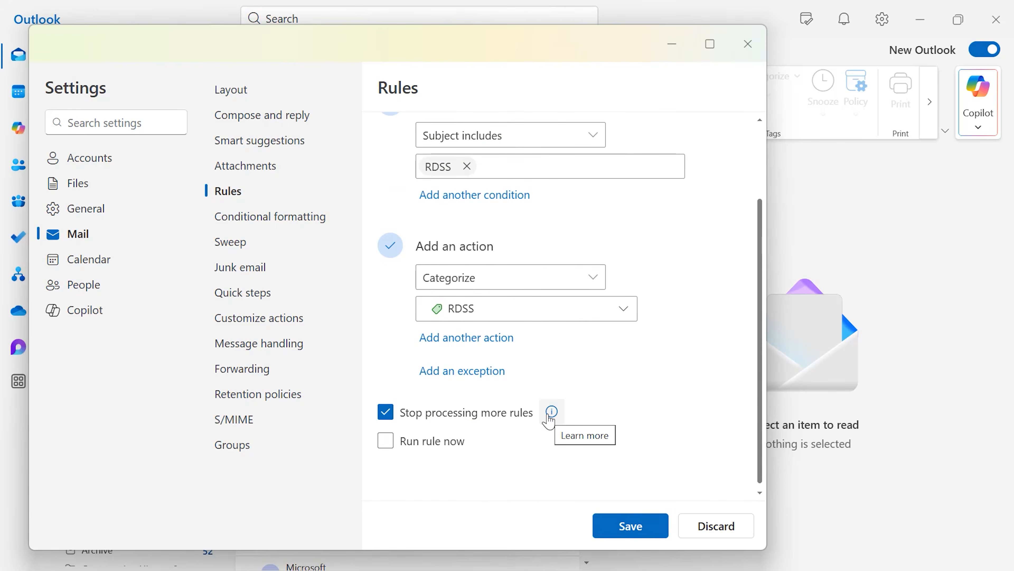
click(386, 443)
click(639, 526)
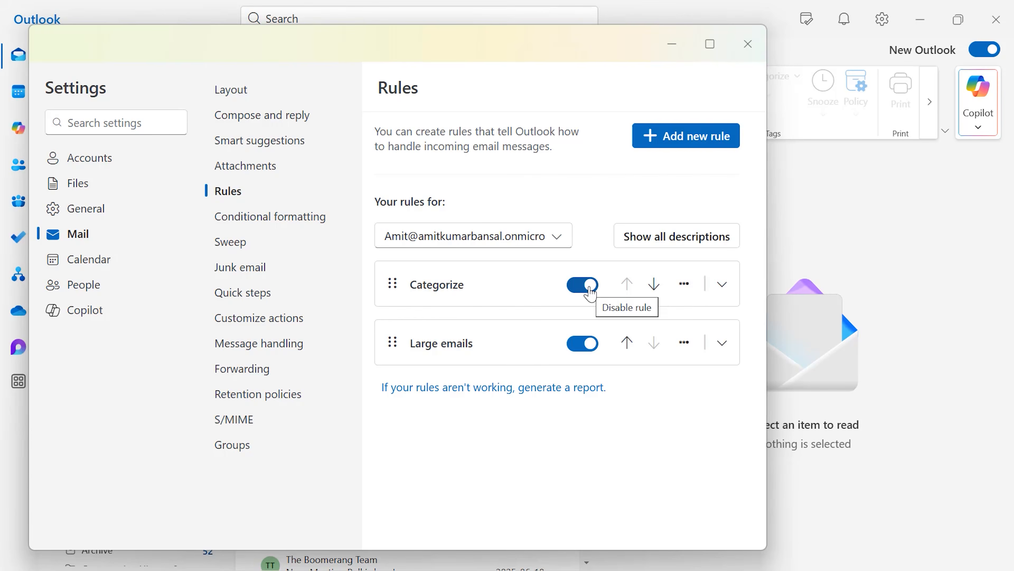
click(684, 284)
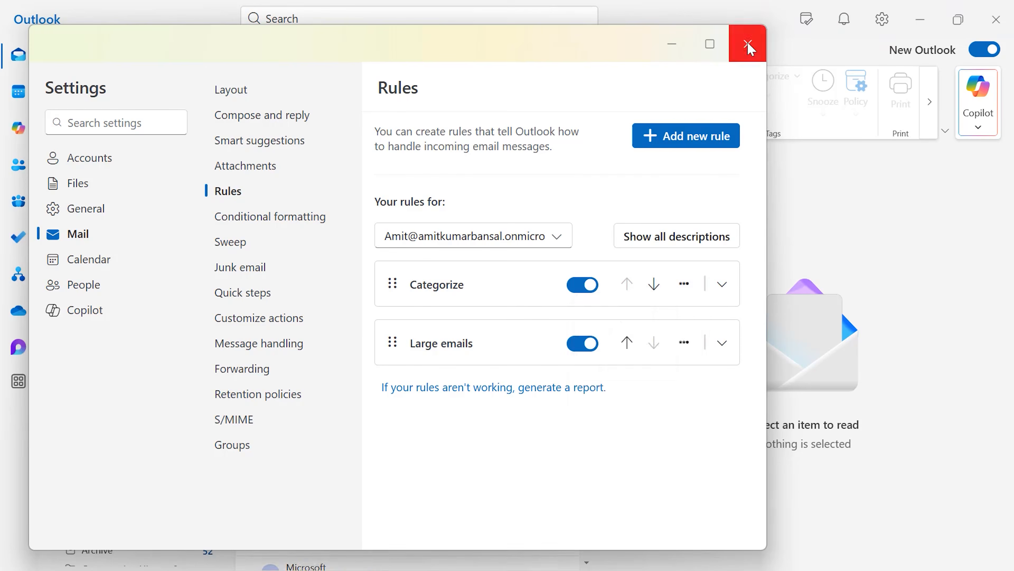
click(748, 43)
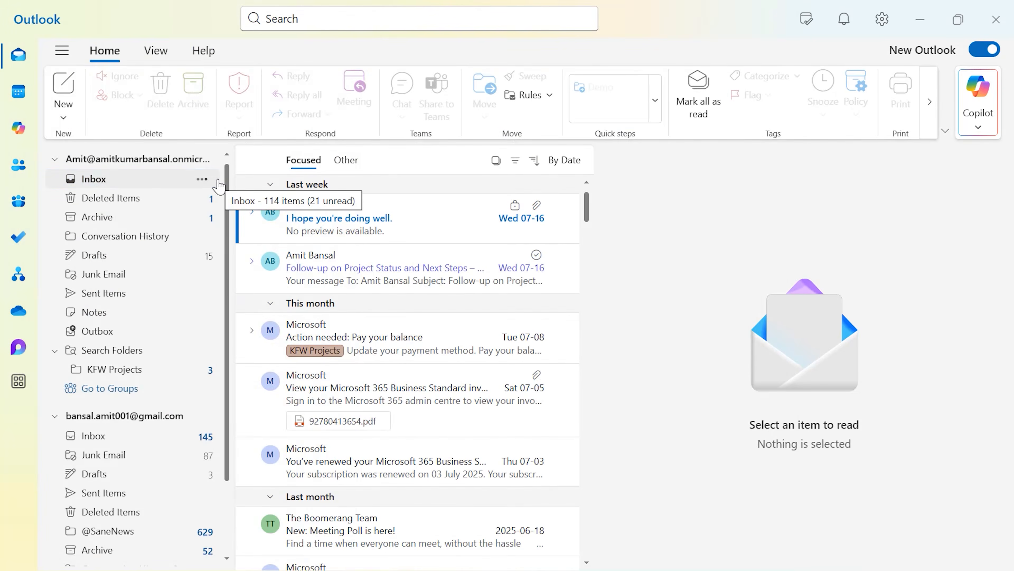
click(218, 184)
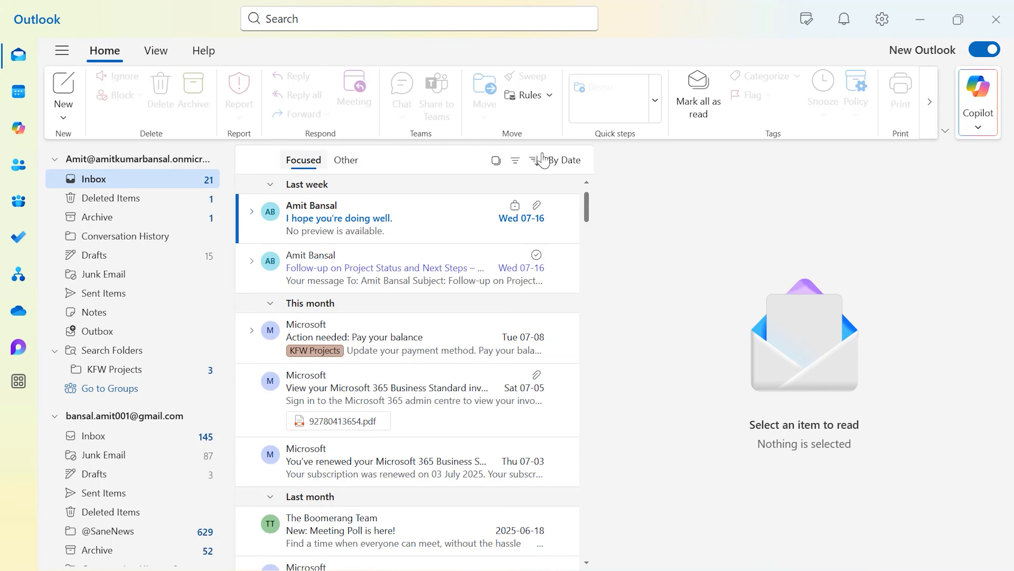
Open the Categorize rule for editing and add Move to as a second action
click(547, 96)
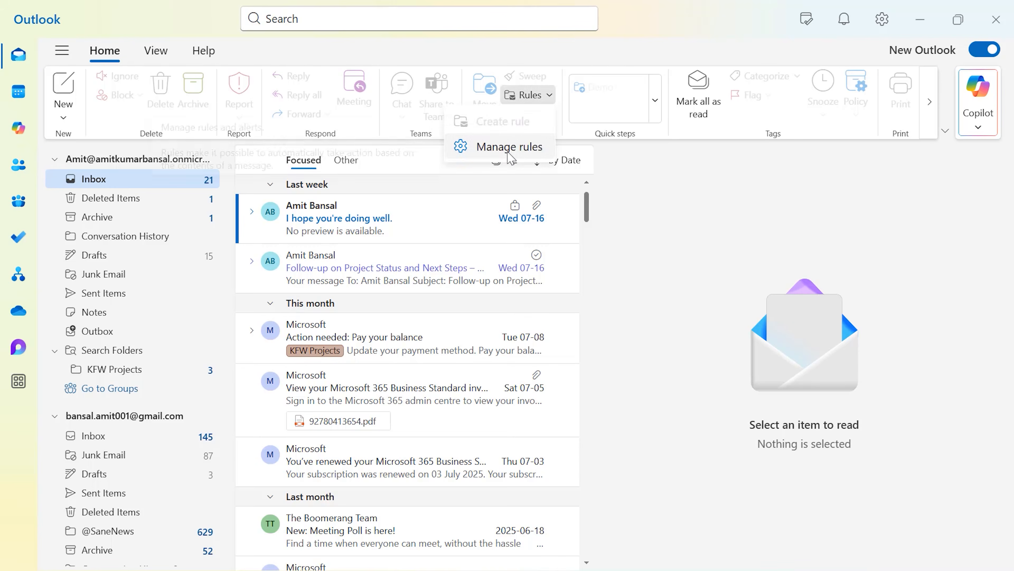
click(528, 147)
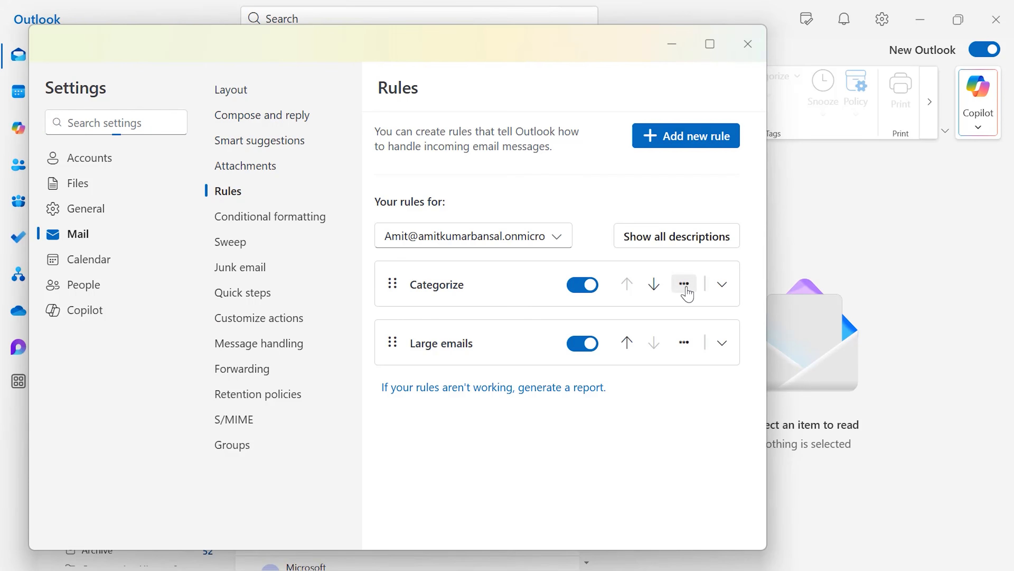
click(685, 285)
click(647, 339)
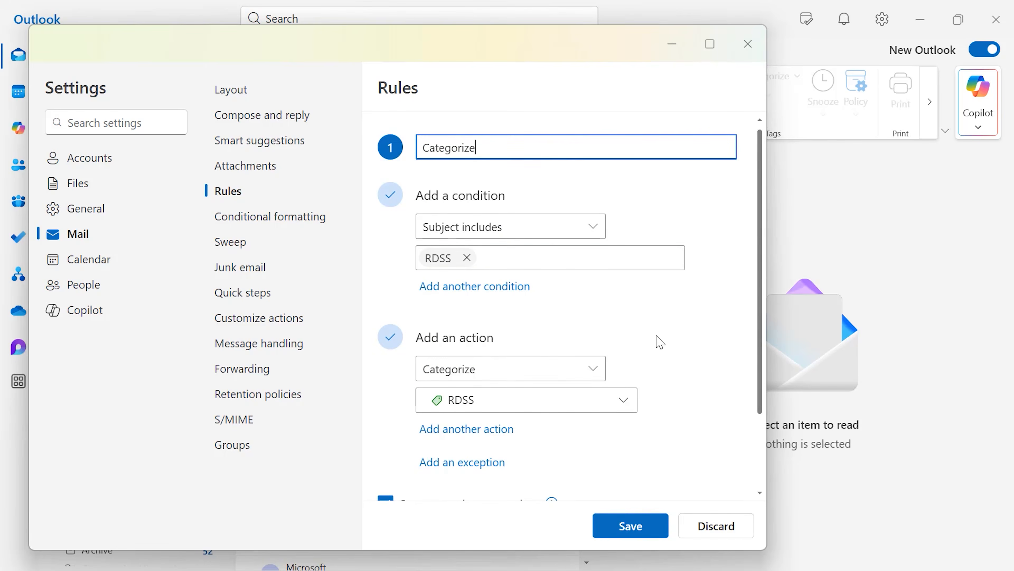
scroll(654, 341, down, 2)
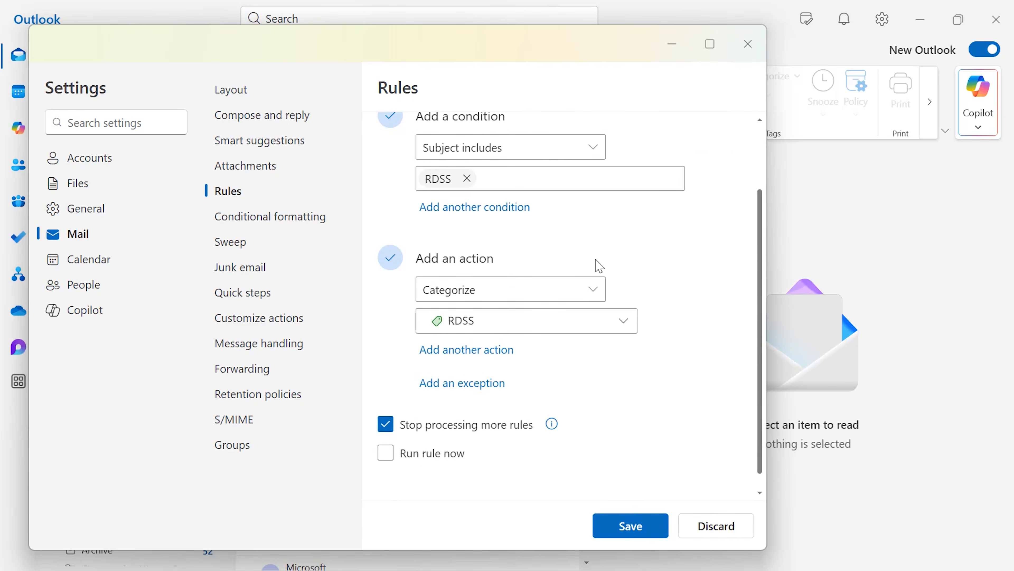
click(459, 352)
click(598, 365)
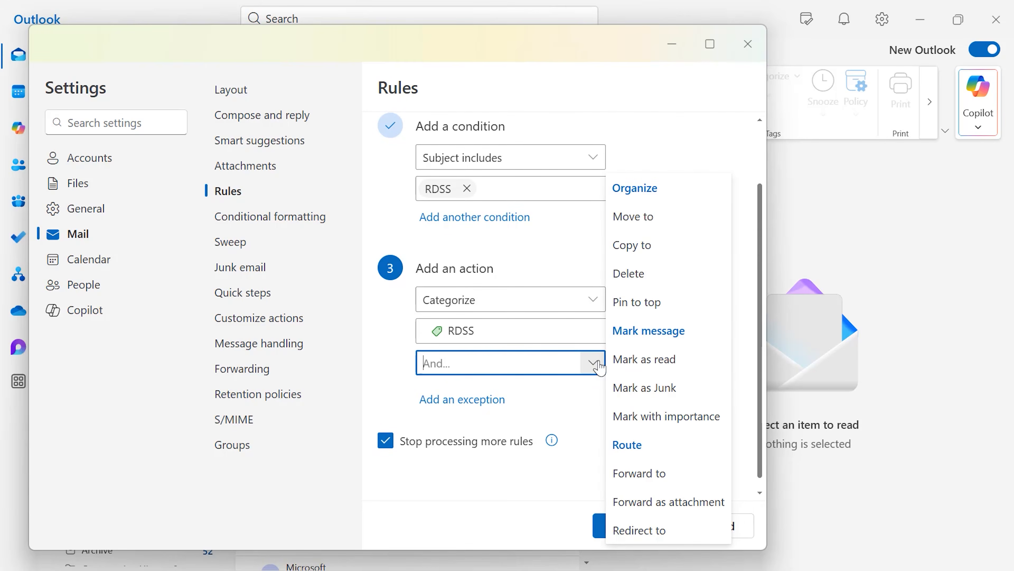
click(674, 227)
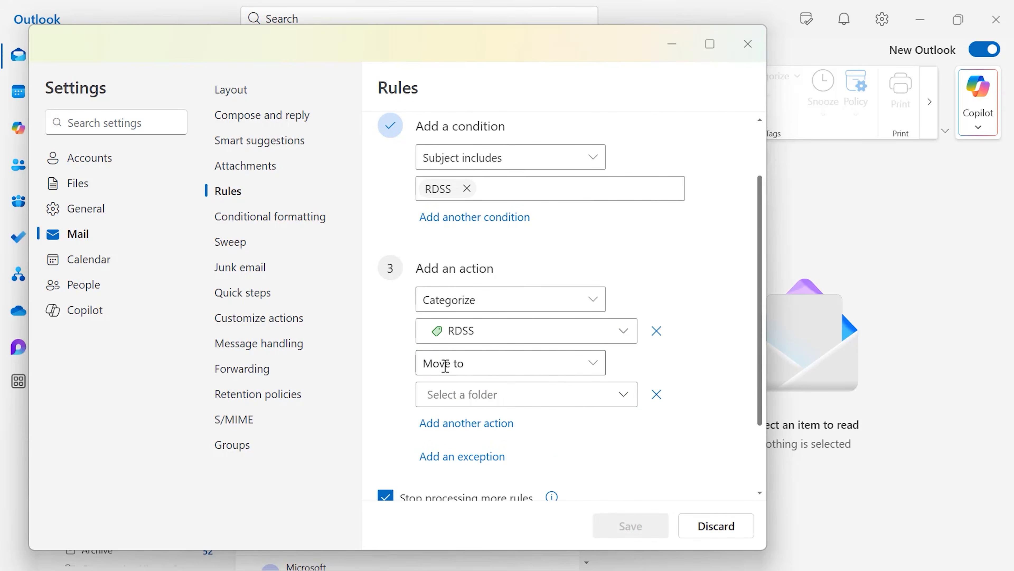
Create a folder named RDSS PROJECT CATEGORY as the Move to destination, then save the rule and close the settings
click(624, 396)
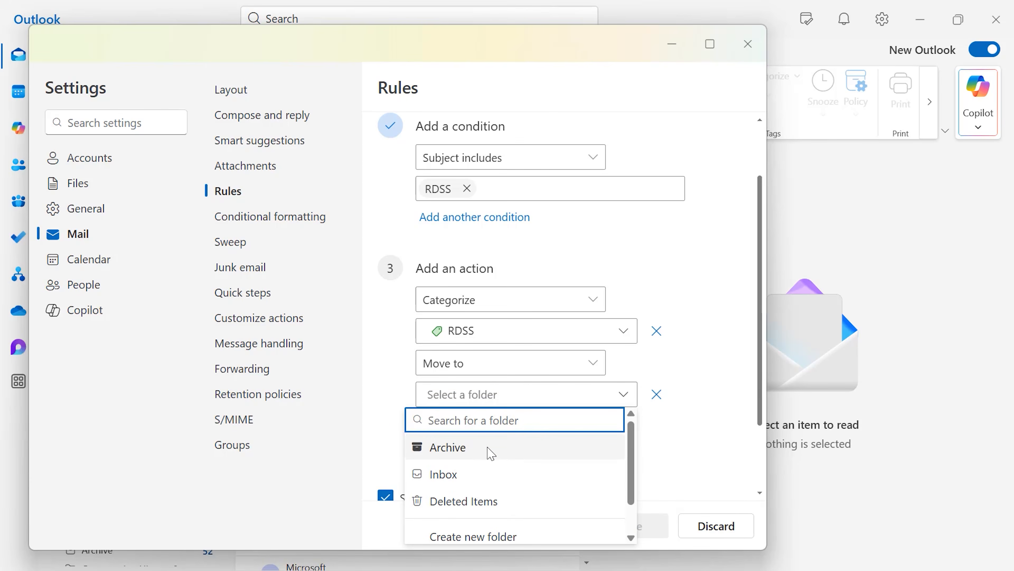
scroll(601, 485, down, 2)
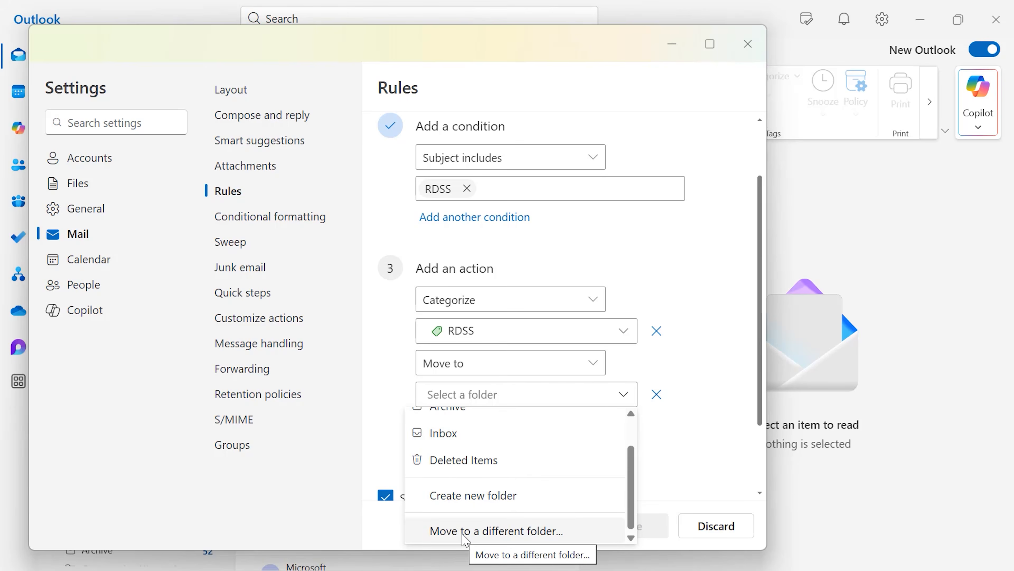
scroll(467, 531, up, 2)
scroll(584, 482, down, 3)
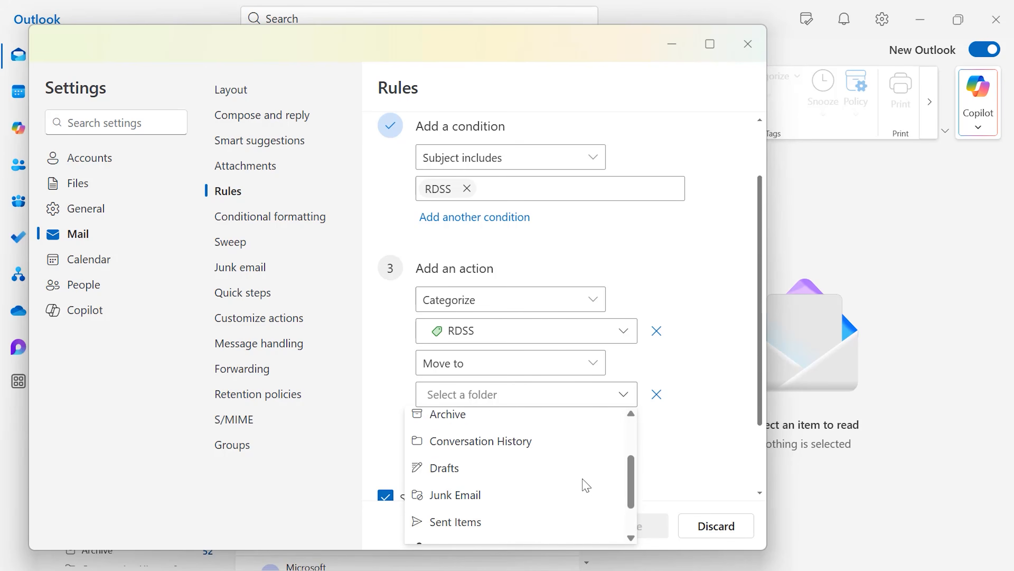
scroll(583, 478, up, 3)
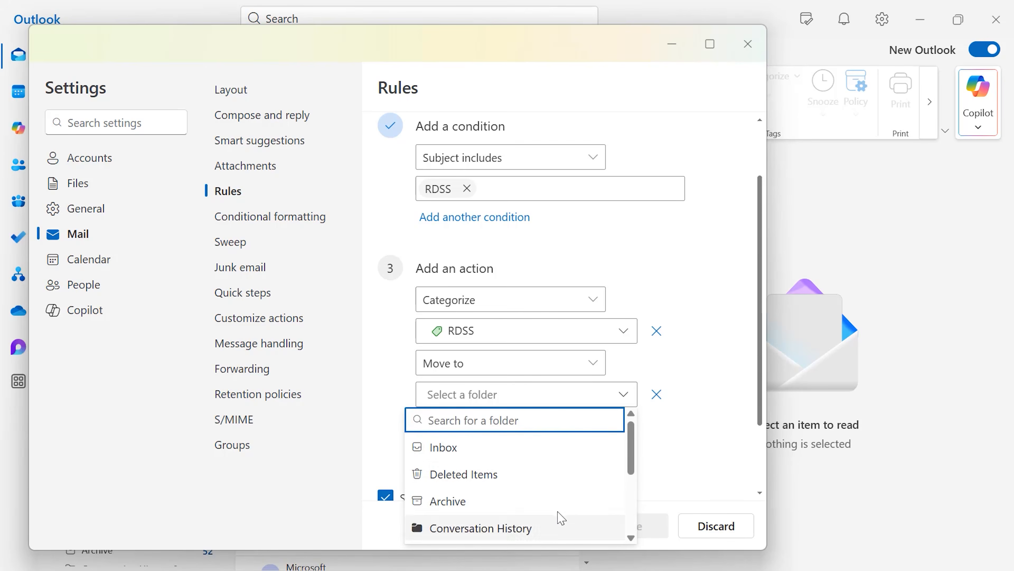
scroll(572, 474, down, 3)
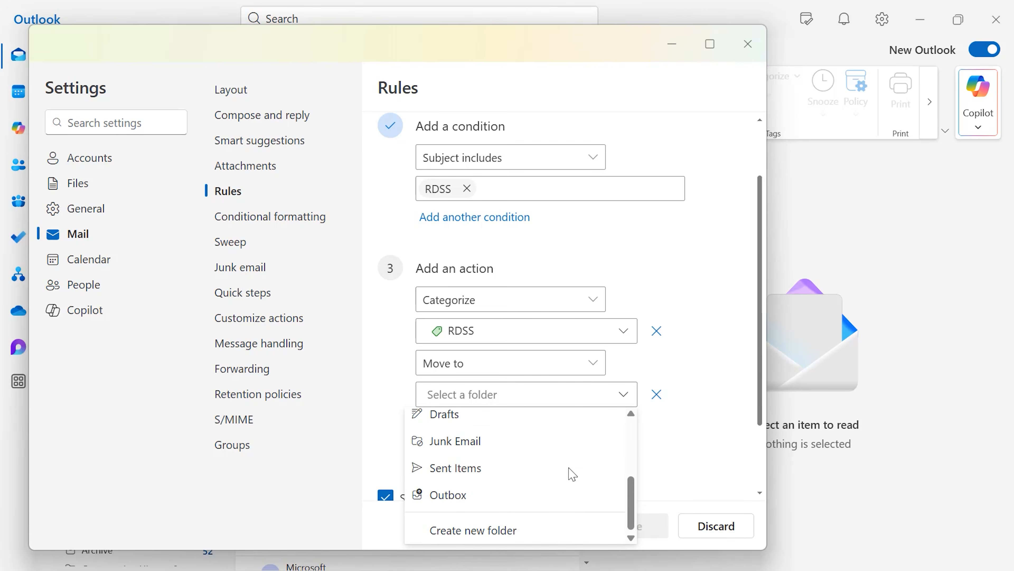
click(495, 534)
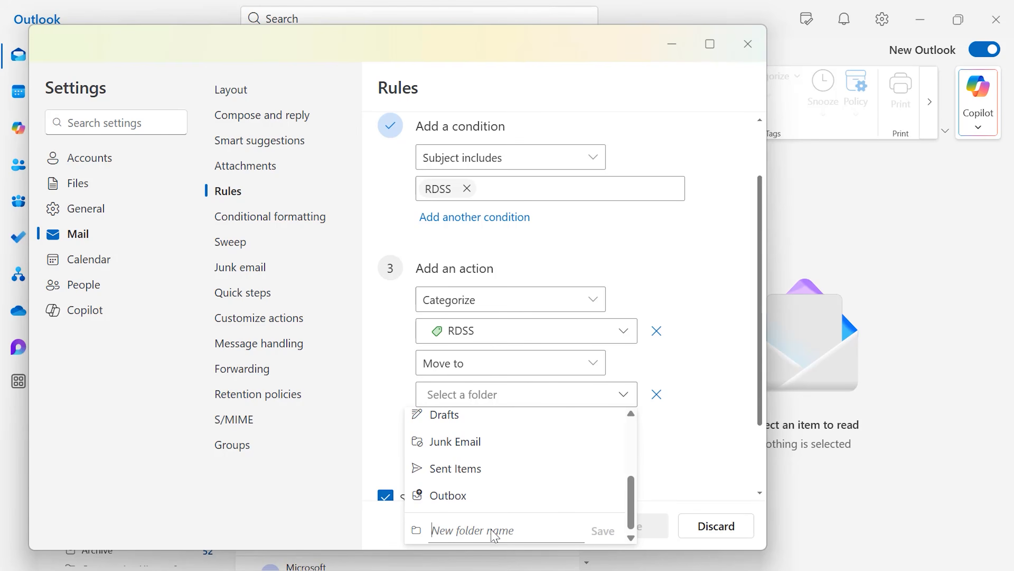
text(RDS)
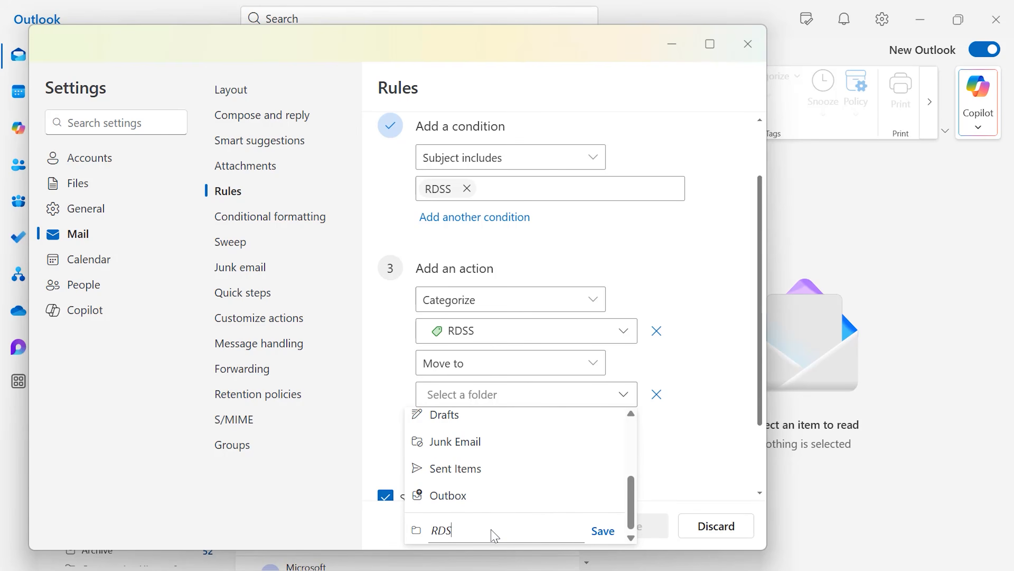
text(S PROJECT CATEGORY)
click(602, 531)
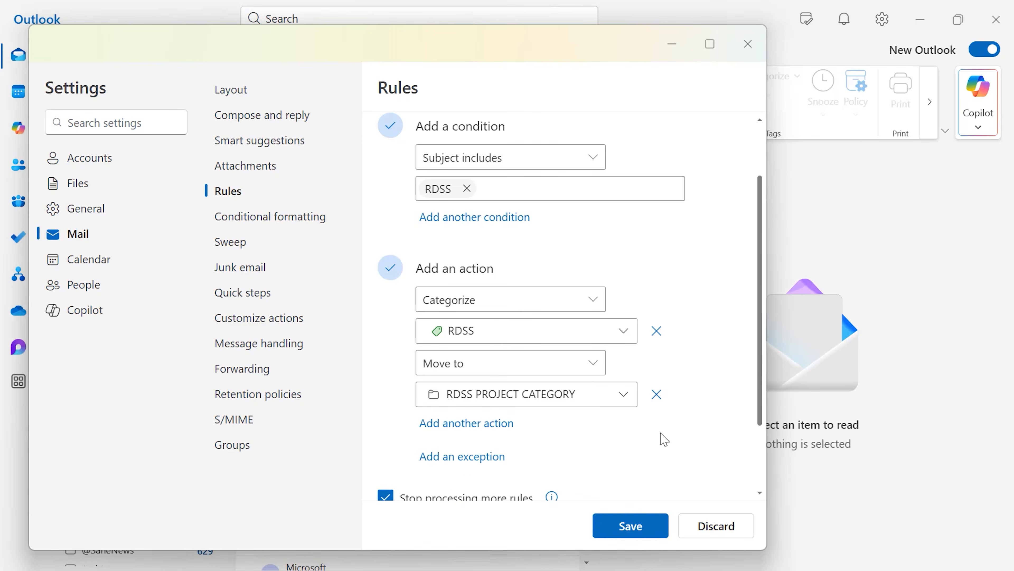
click(630, 526)
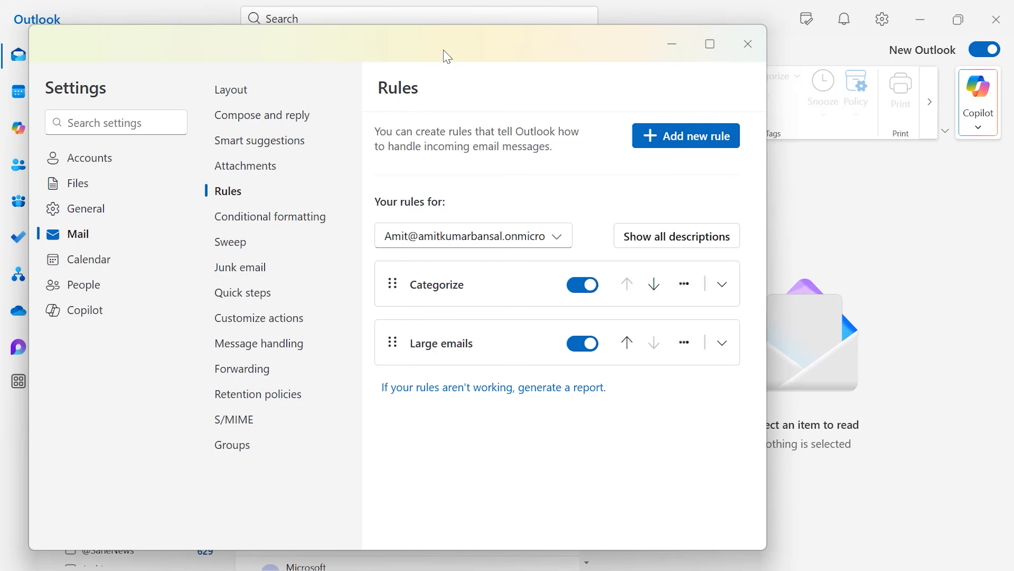
click(748, 44)
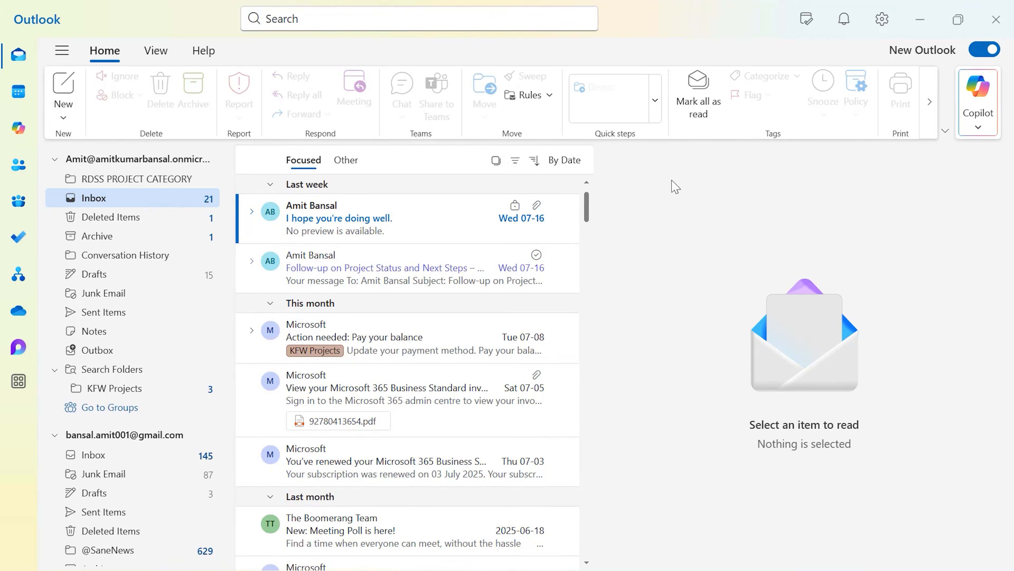
Find all messages in the KFW Projects category from the tag on the Microsoft payment message, and clear the category filter from the search
scroll(401, 330, down, 8)
scroll(407, 376, up, 8)
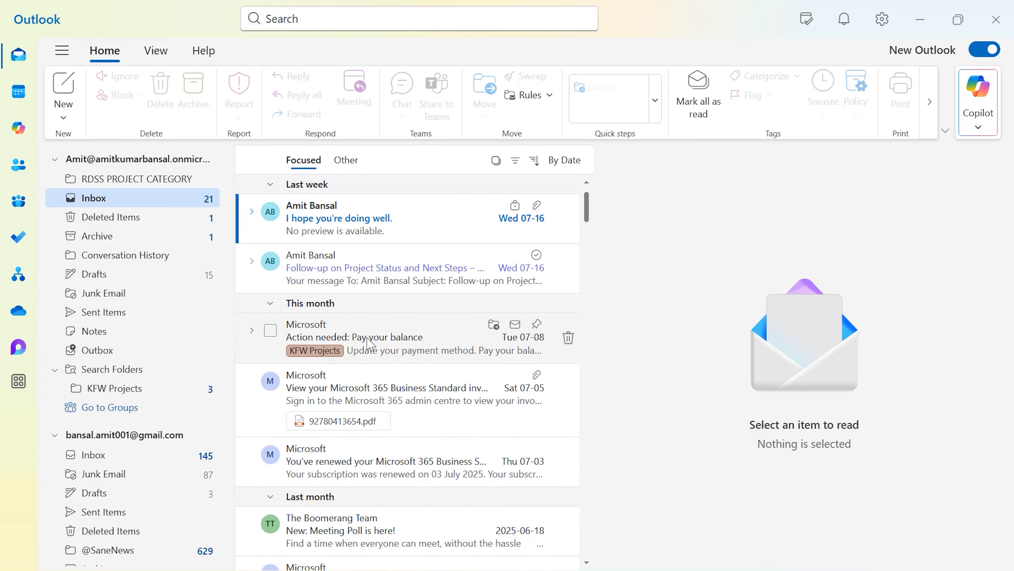
click(398, 341)
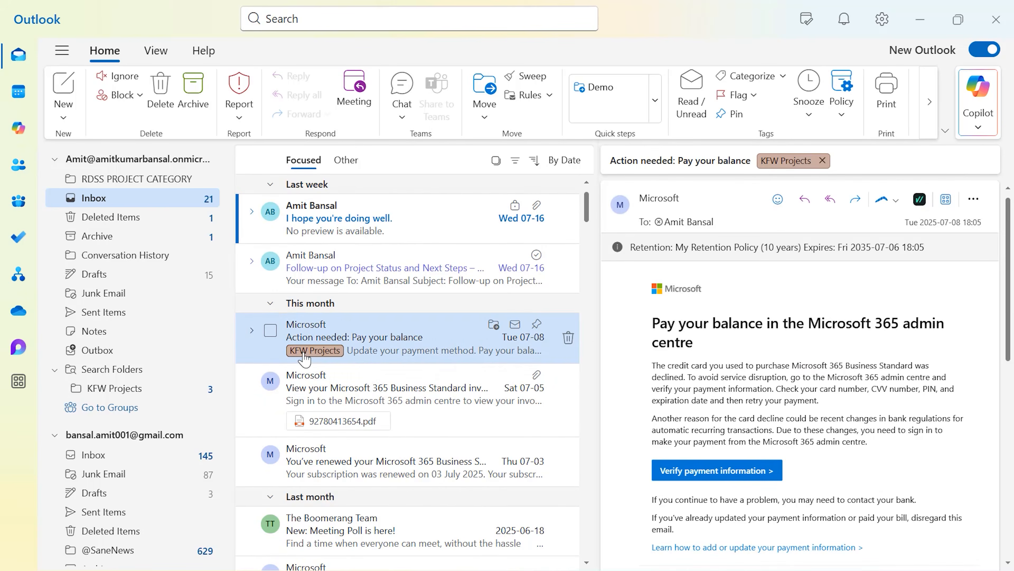
click(318, 351)
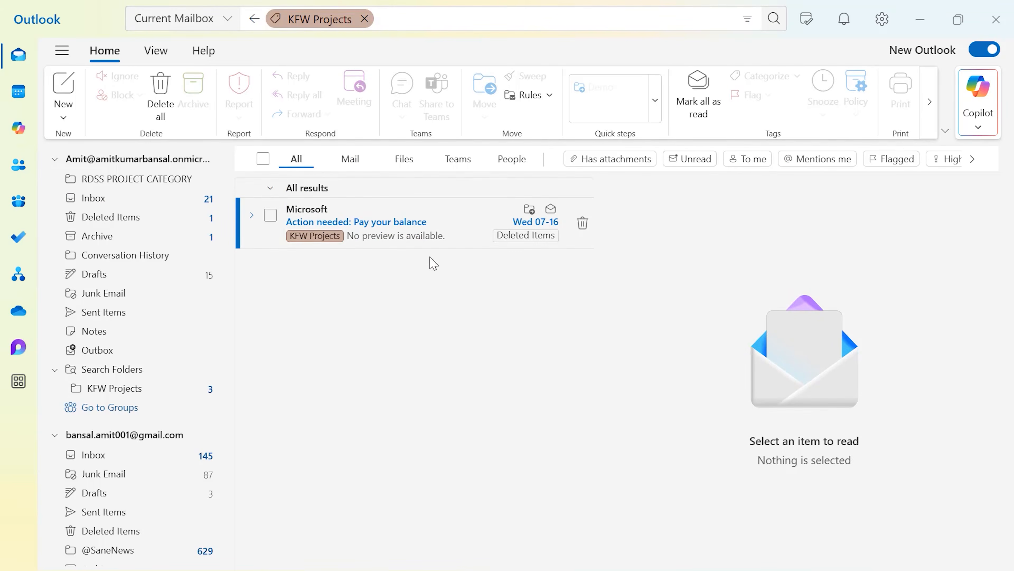
click(317, 24)
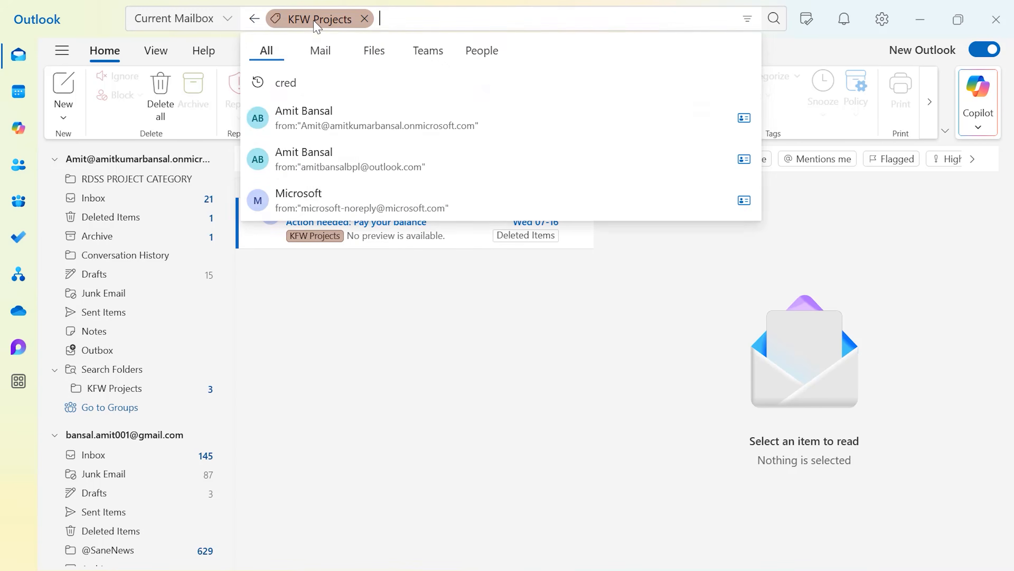
click(346, 20)
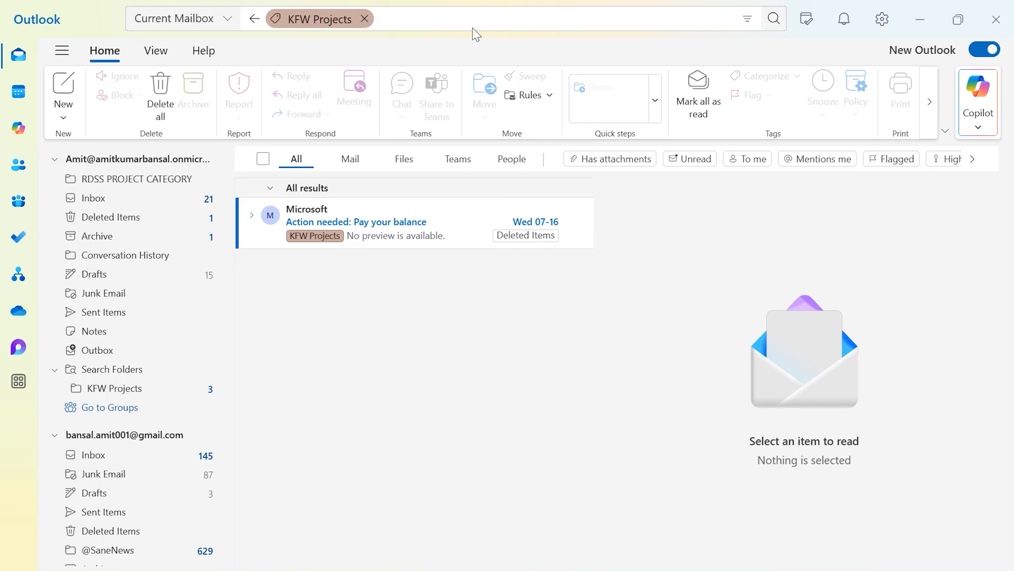
click(364, 19)
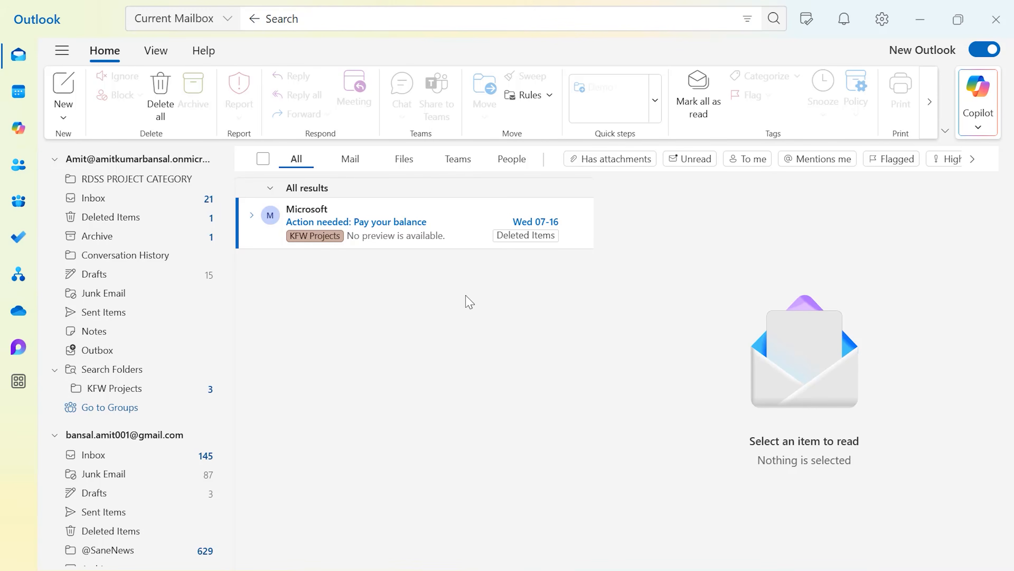
Delete the KFW Projects category in the account's category settings and close the settings
click(882, 20)
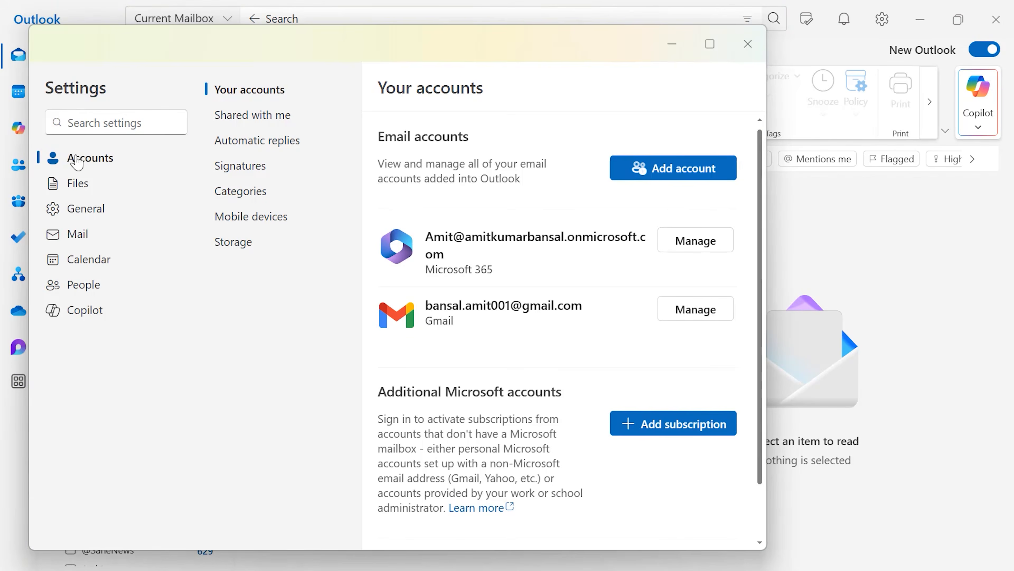
click(228, 192)
scroll(582, 417, down, 2)
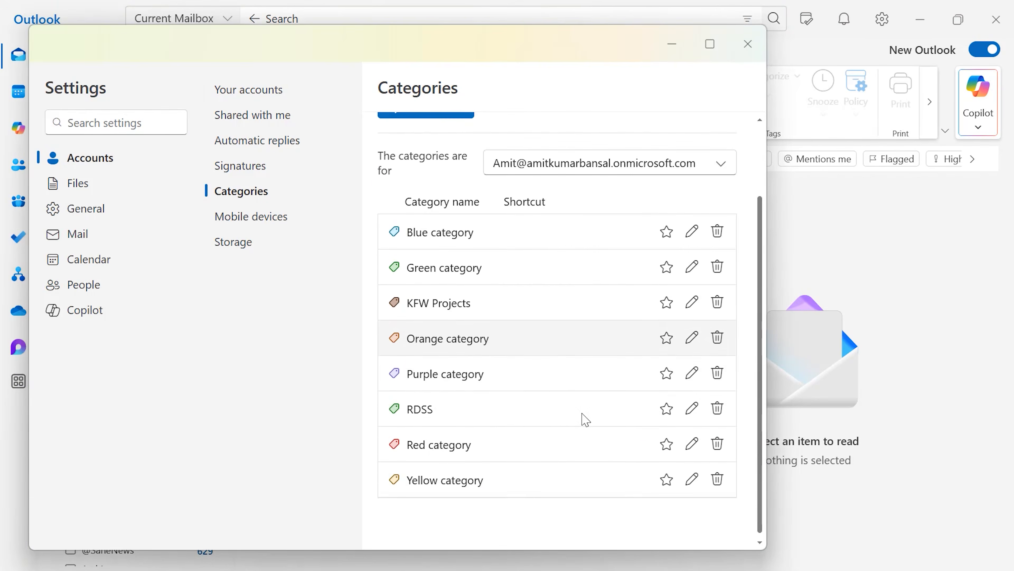
scroll(582, 417, up, 2)
scroll(575, 399, down, 2)
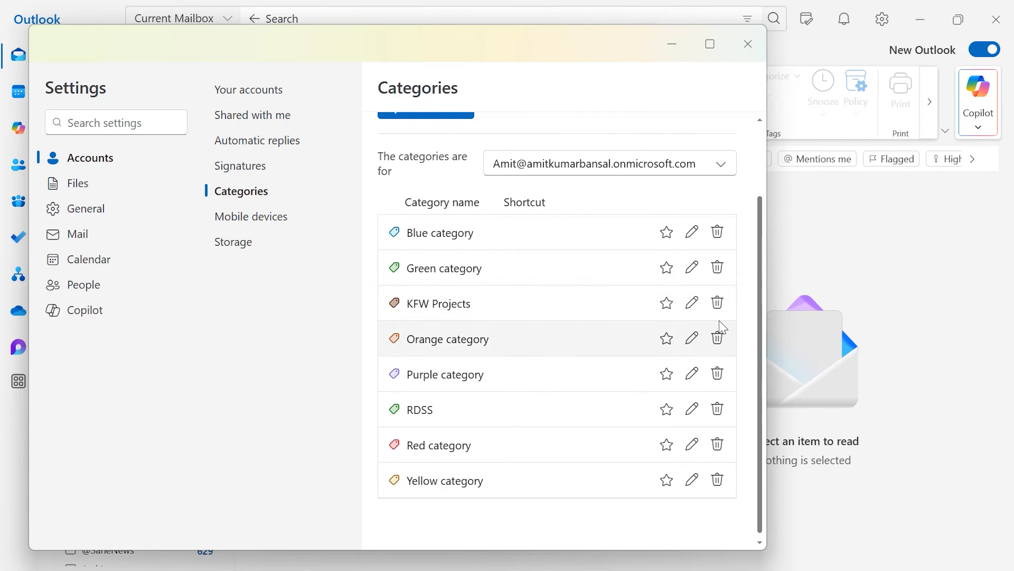
click(717, 303)
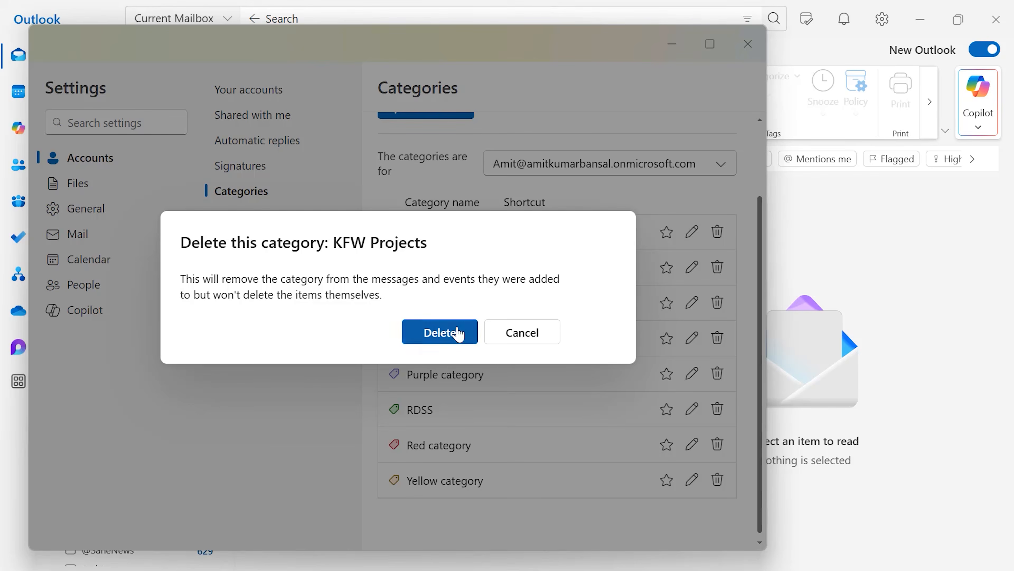
click(442, 335)
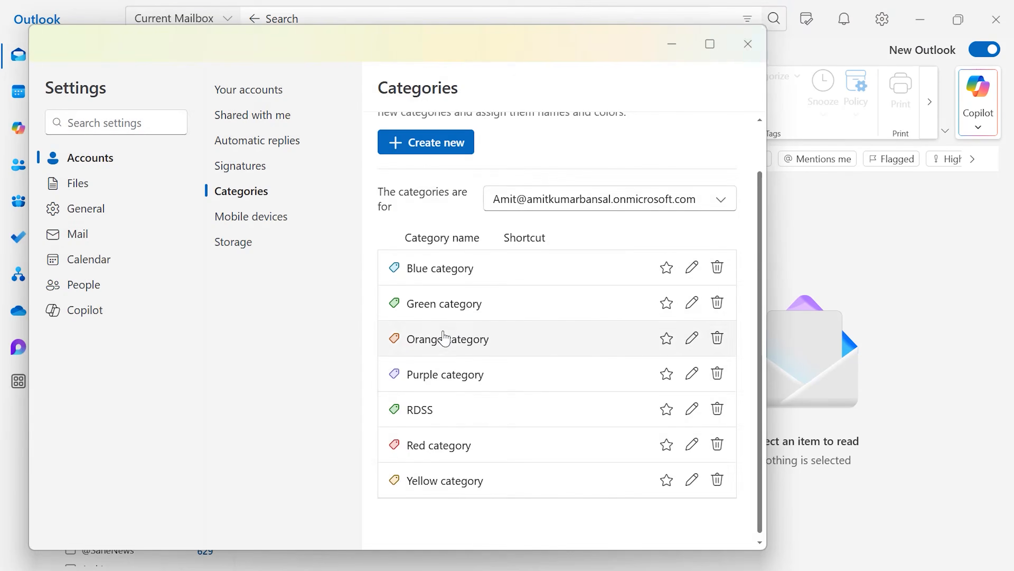
click(740, 51)
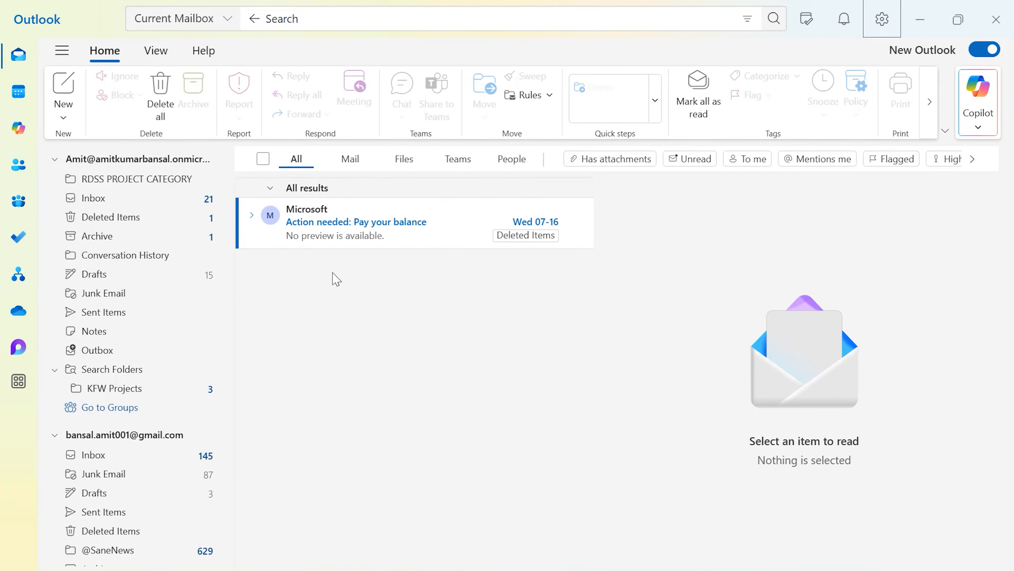
Return to the Inbox and select the message tagged RDSS, and add the RDSS category to the favorites in the category settings
click(183, 198)
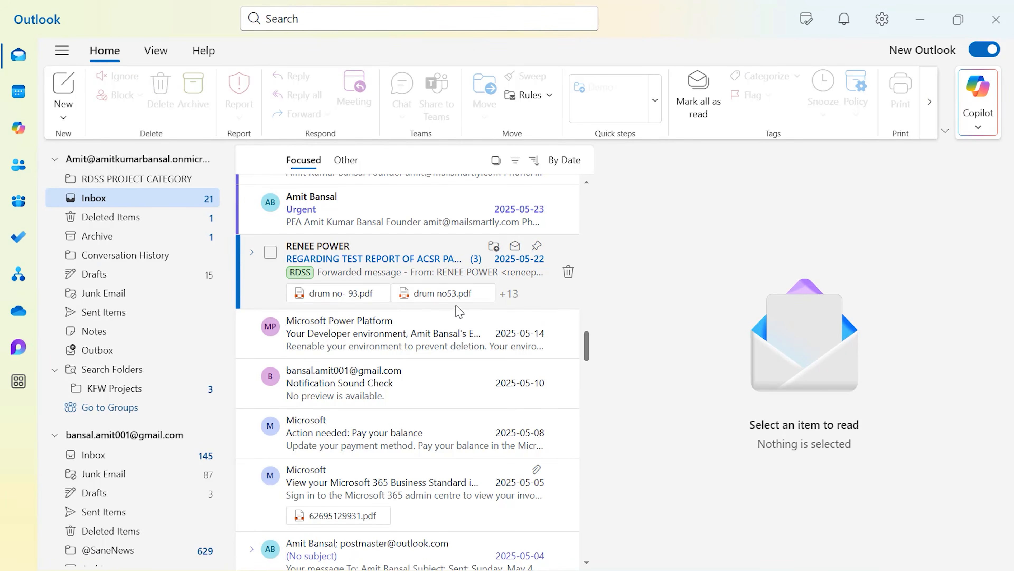
click(299, 276)
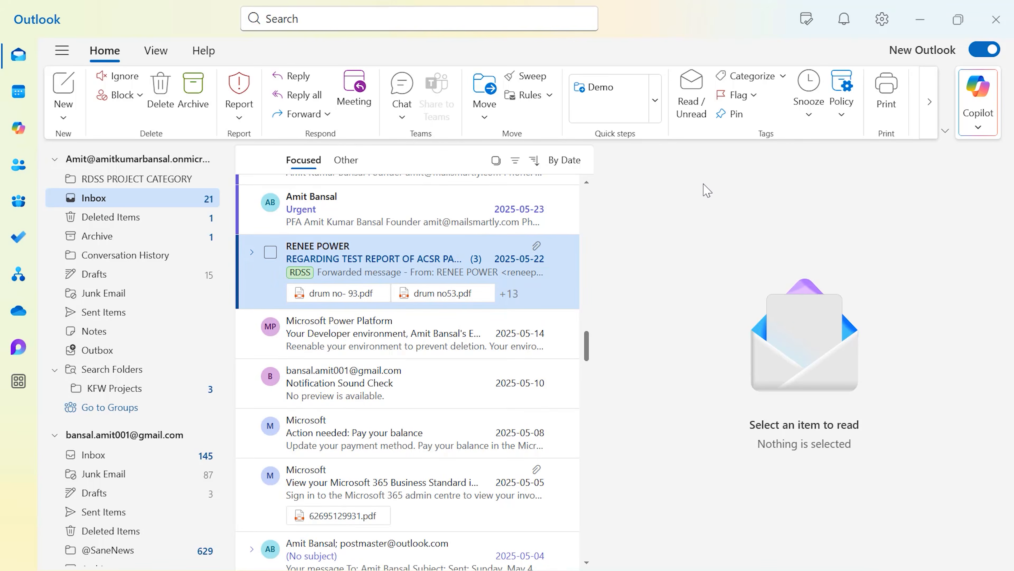
click(887, 29)
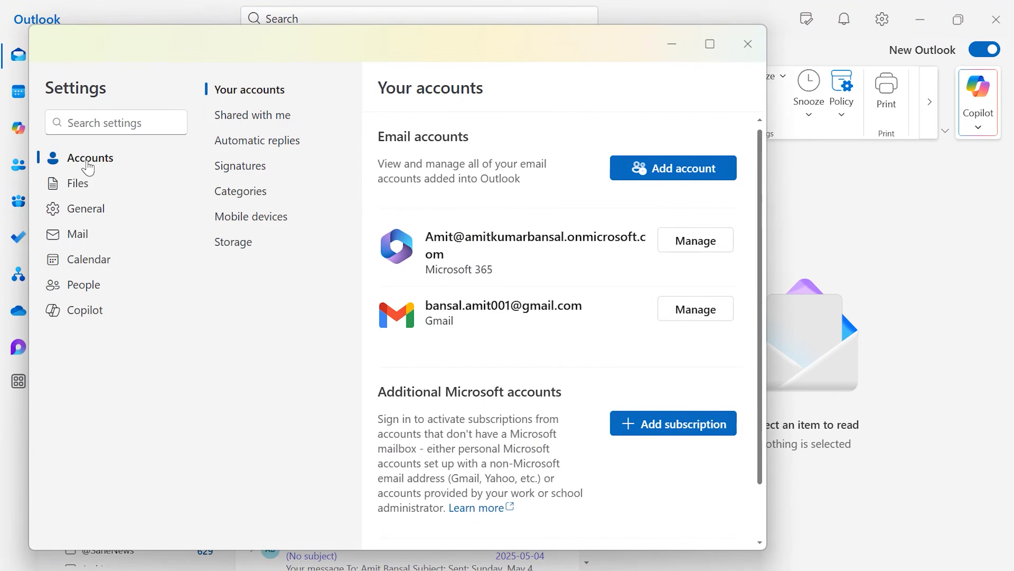
click(251, 193)
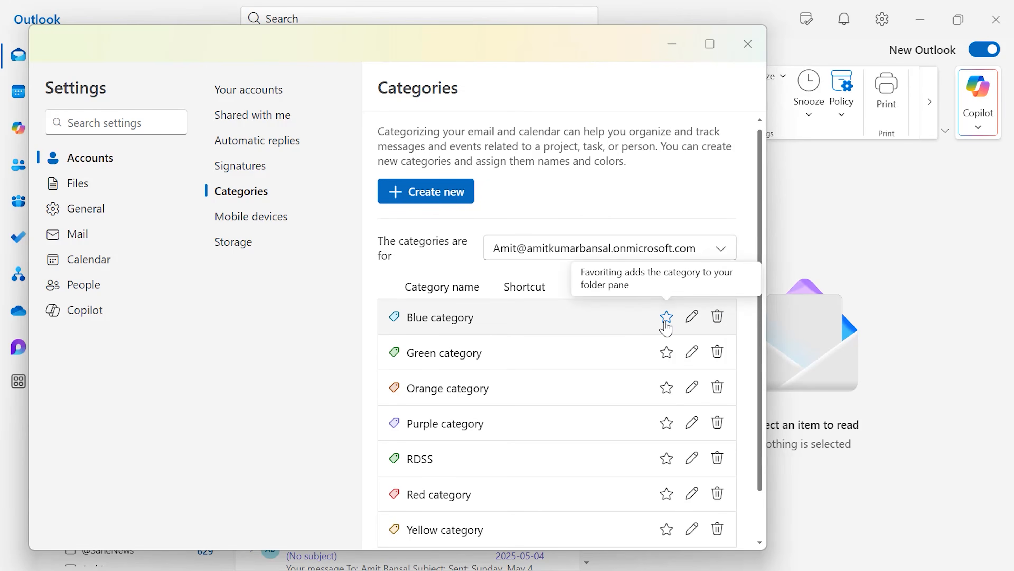
click(666, 458)
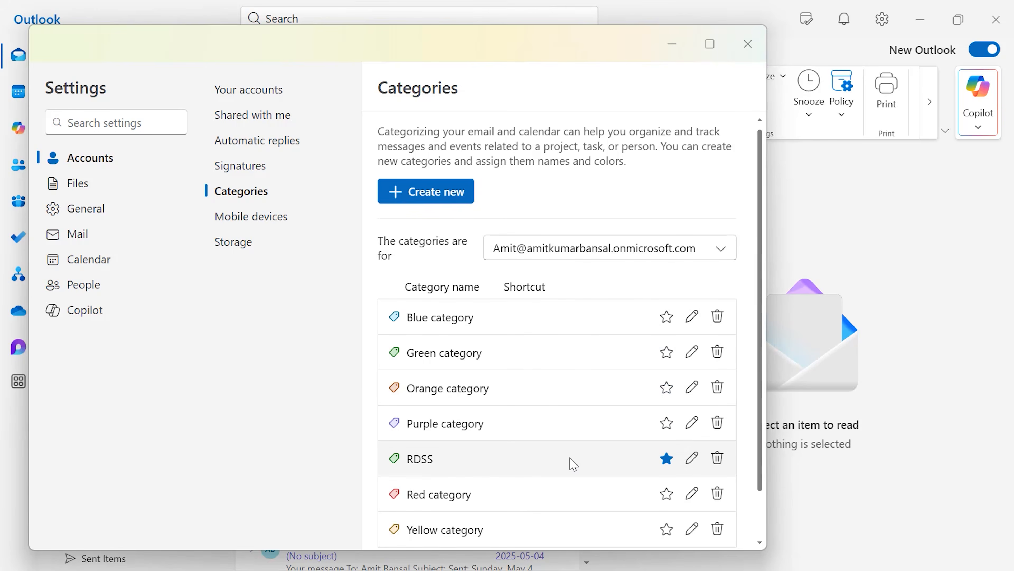
click(746, 45)
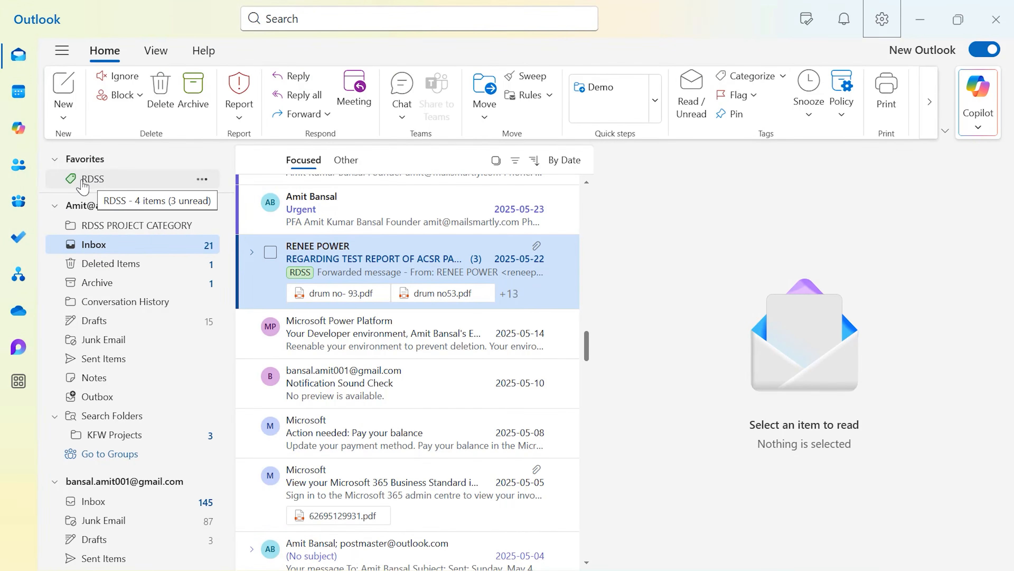
Show the messages in the RDSS category from Favorites and open the options of that favorite
click(92, 183)
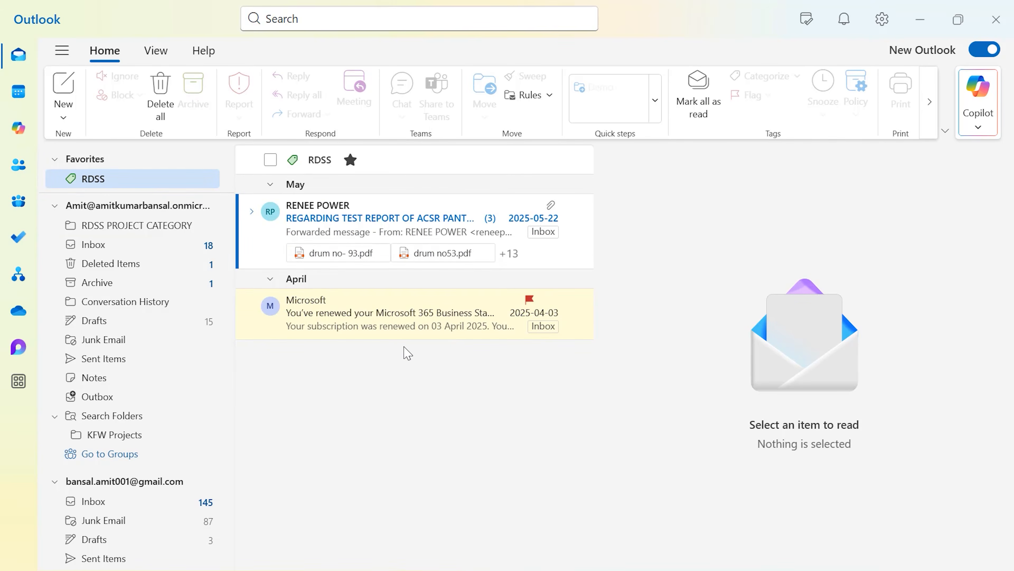
mouse_move(100, 184)
click(202, 181)
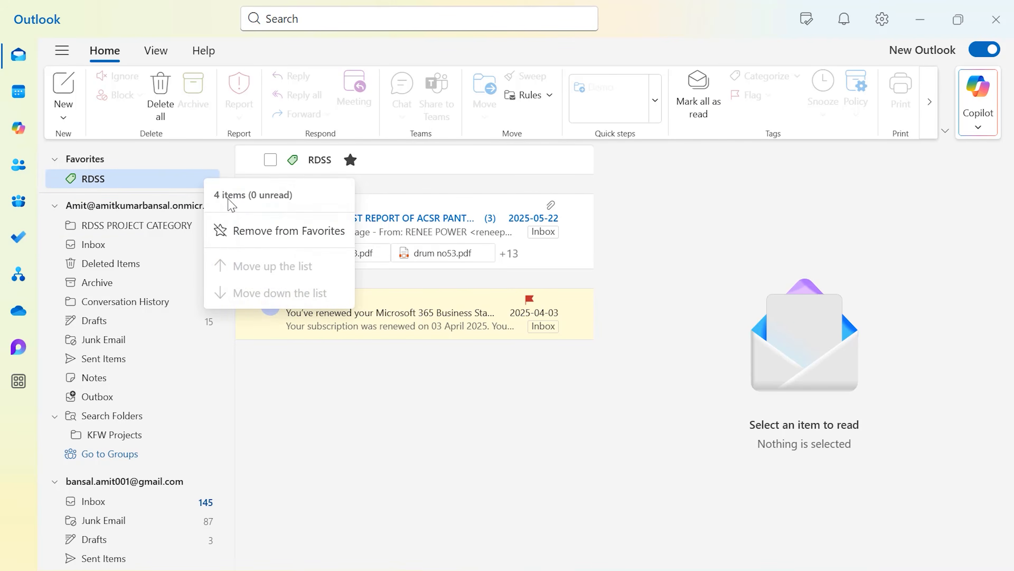